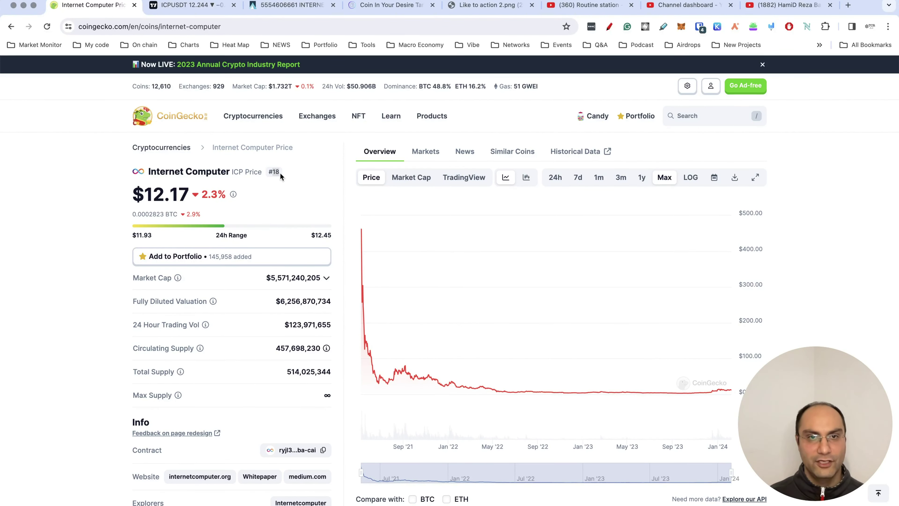
Highlight ICP's current price and its all-time high price on CoinGecko
mouse_move(233, 194)
left_click_drag(155, 195, 186, 194)
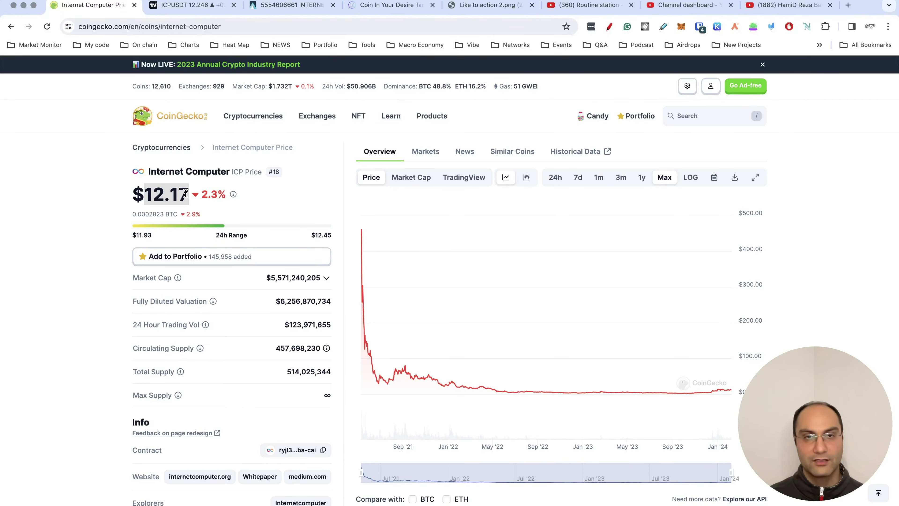
scroll(185, 194, "down", 10)
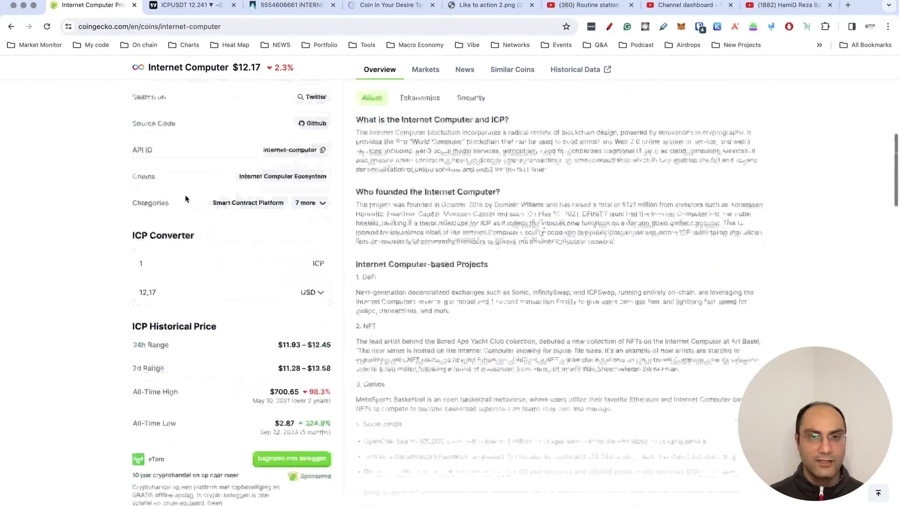
scroll(186, 199, "down", 4)
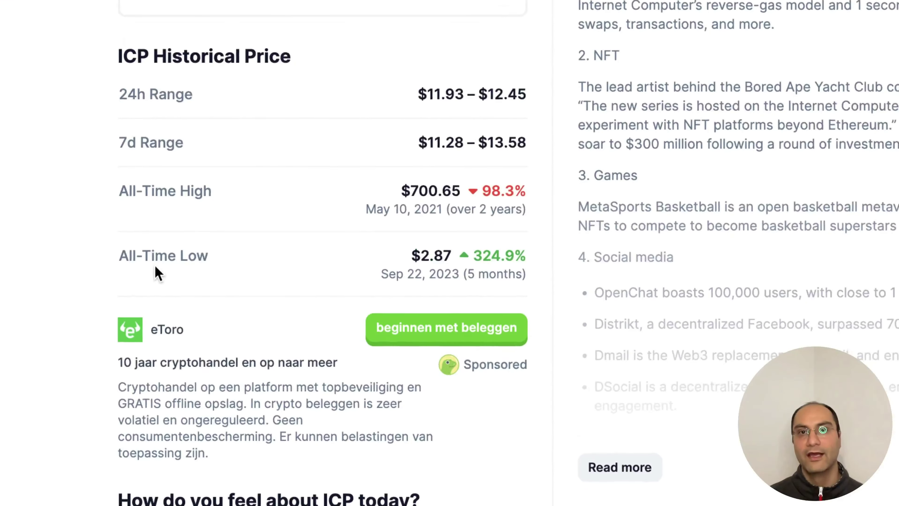
scroll(158, 273, "down", 1)
left_click_drag(411, 162, 521, 184)
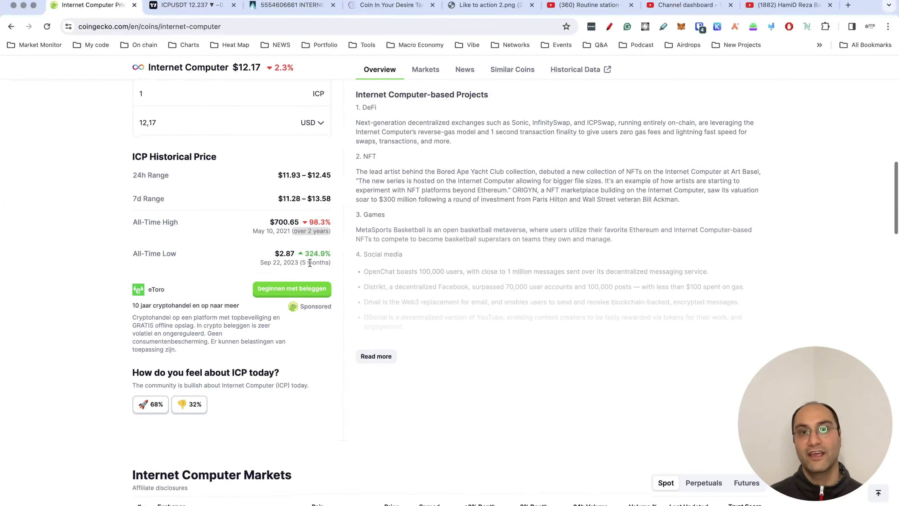
scroll(310, 262, "up", 10)
scroll(310, 265, "up", 8)
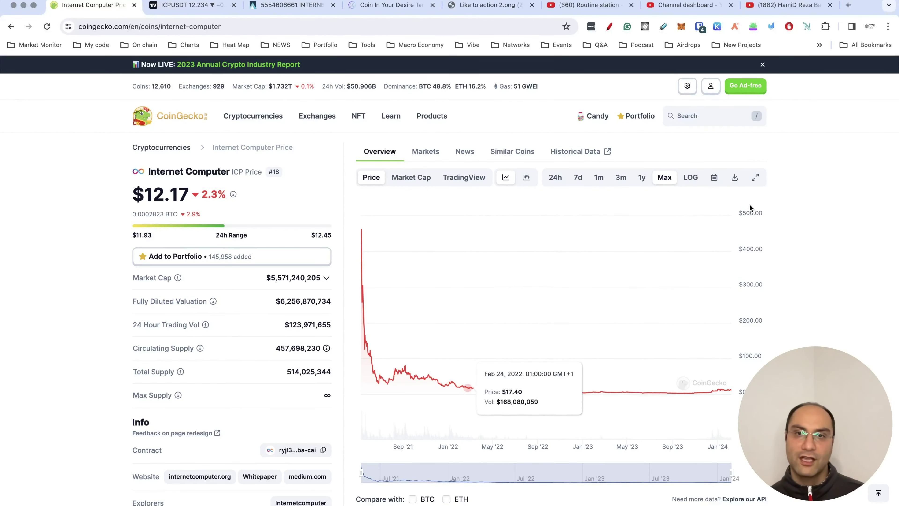
Switch the price chart to LOG, circle the 457,698,230 supply and $5,571,240,205 market cap, then check the market cap chart
left_click(689, 180)
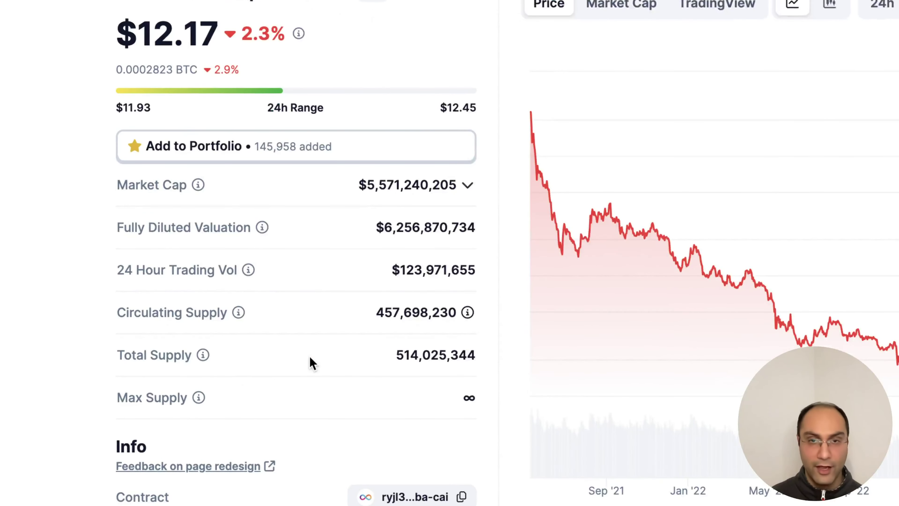
mouse_move(437, 339)
left_mouse_down()
mouse_move(501, 312)
mouse_move(410, 331)
mouse_move(488, 333)
mouse_move(316, 72)
left_mouse_up()
left_click_drag(233, 61, 203, 59)
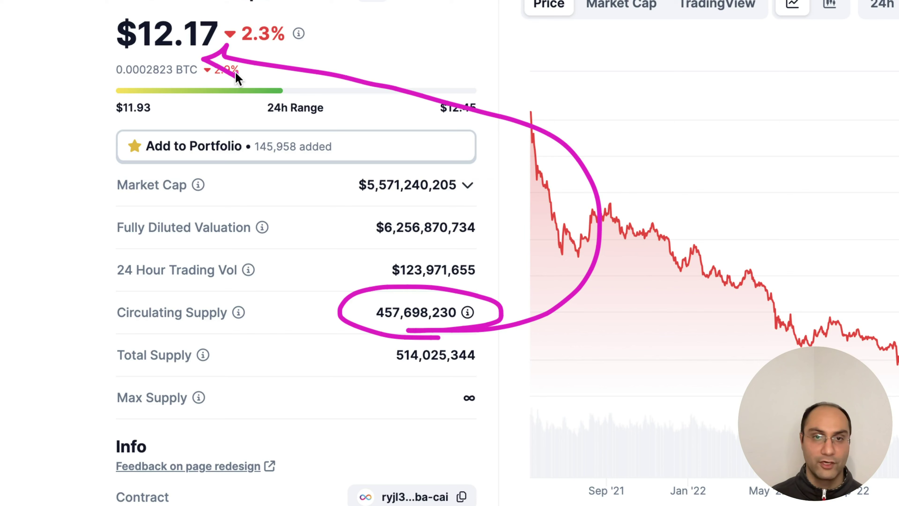
mouse_move(237, 76)
left_mouse_down()
mouse_move(474, 206)
mouse_move(531, 177)
mouse_move(401, 209)
left_mouse_up()
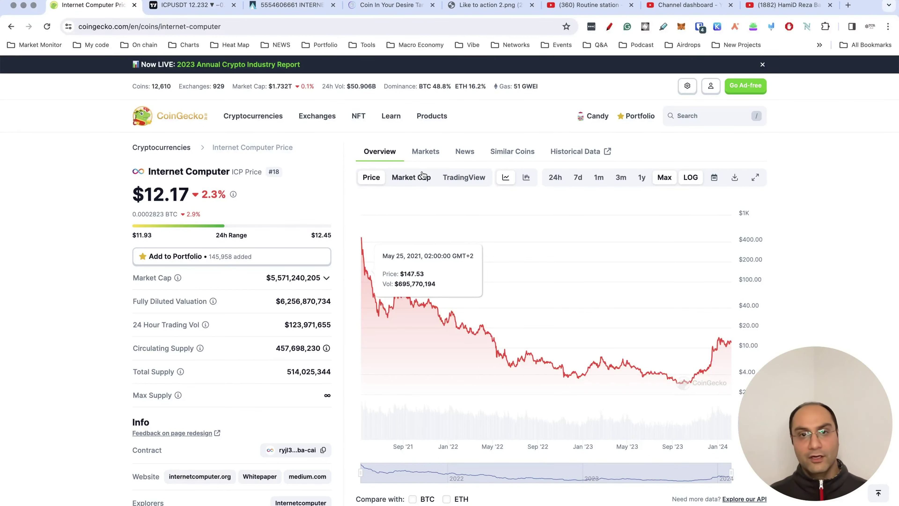
left_click(422, 173)
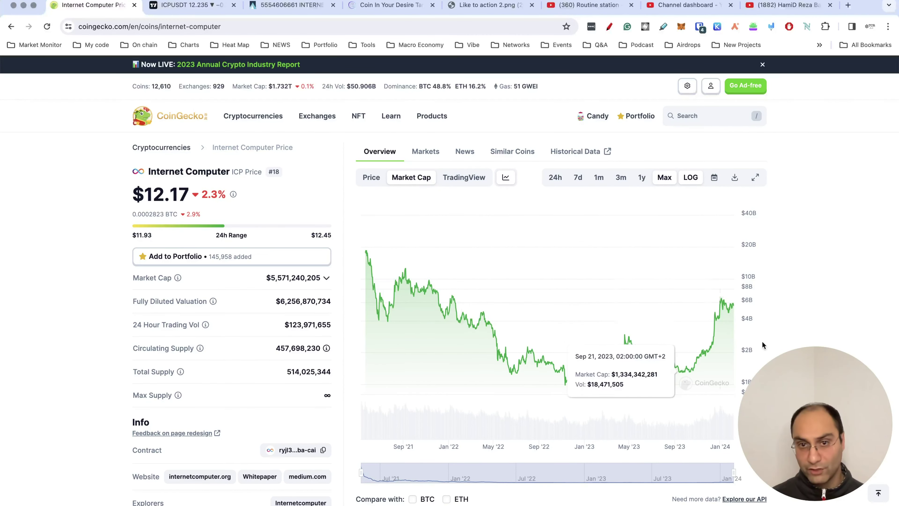
left_click(372, 179)
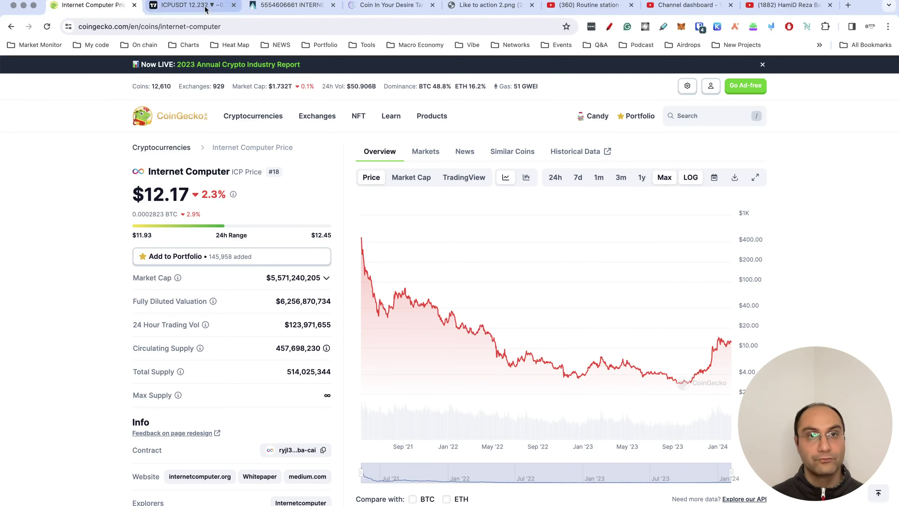
On the ICPUSDT weekly chart, circle the ICP / TetherUS header and the current price
left_click(191, 5)
mouse_move(463, 232)
left_mouse_down()
mouse_move(419, 221)
mouse_move(470, 232)
mouse_move(458, 234)
left_mouse_up()
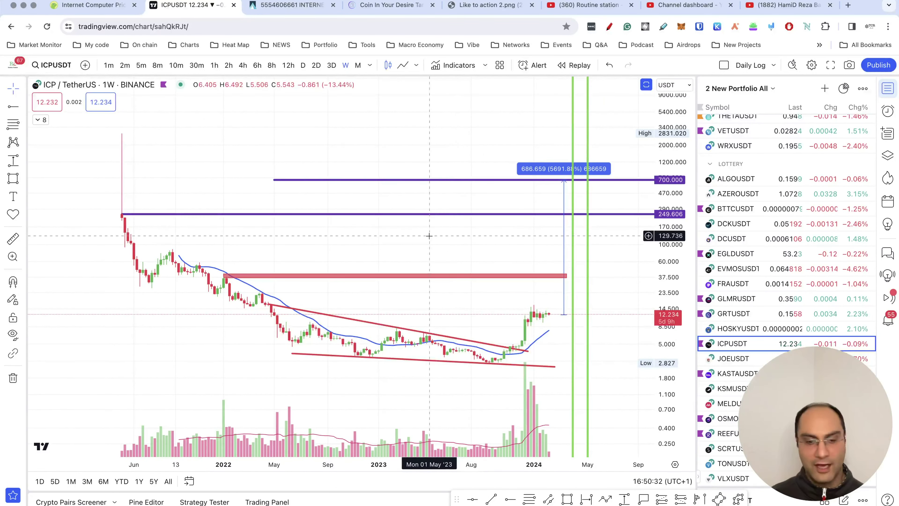
key("ctrl+alt+a")
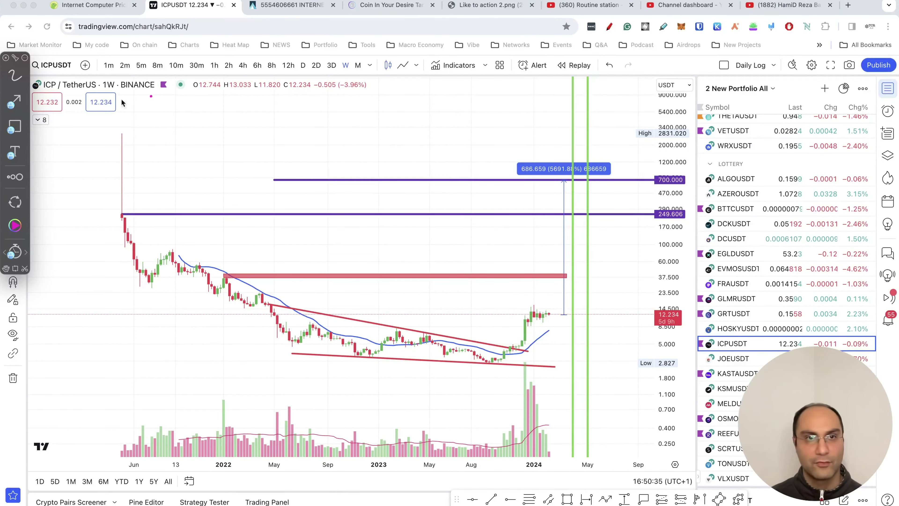
left_click_drag(151, 96, 152, 100)
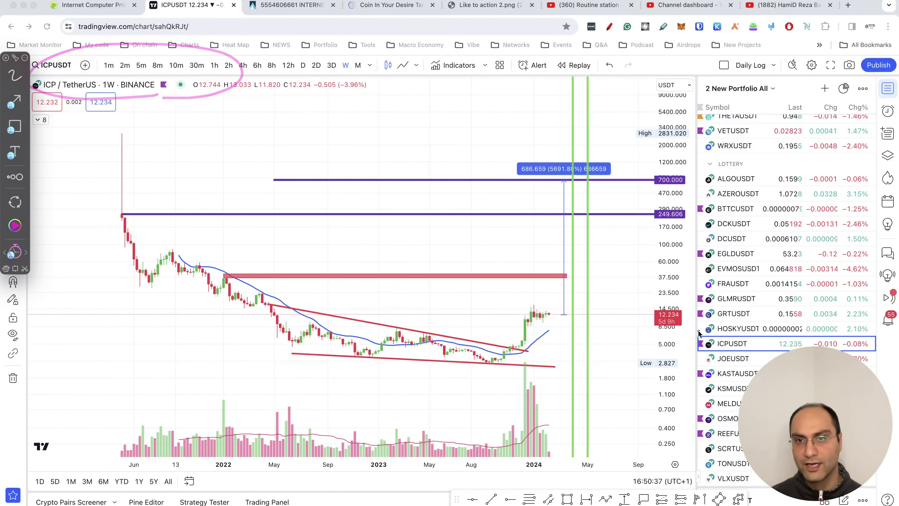
mouse_move(602, 287)
left_mouse_down()
mouse_move(680, 333)
mouse_move(644, 338)
left_mouse_up()
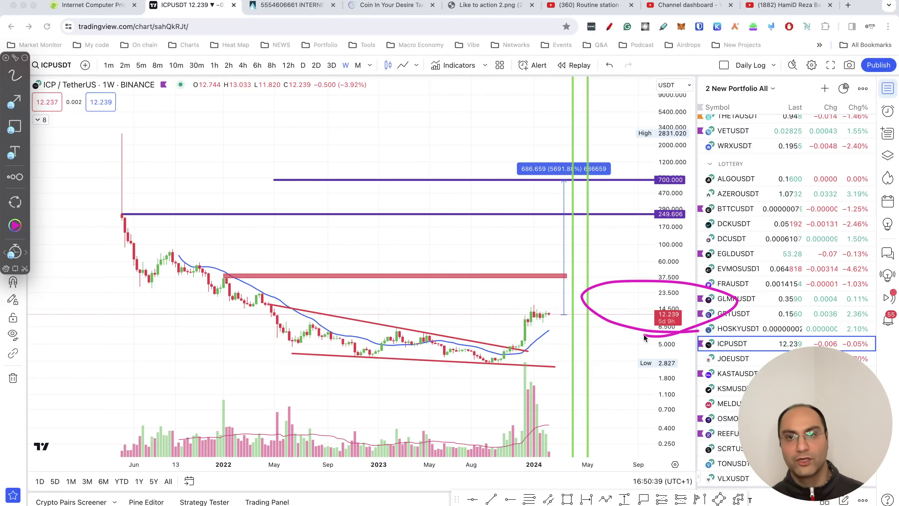
key("Escape")
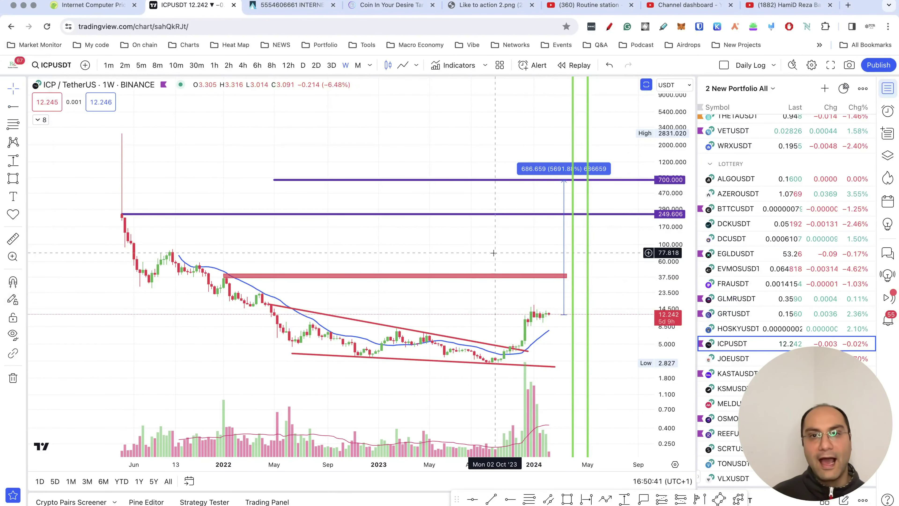
Place the price-range measure's top on the 700 line, showing about 5605% upside
left_click_drag(496, 285, 492, 298)
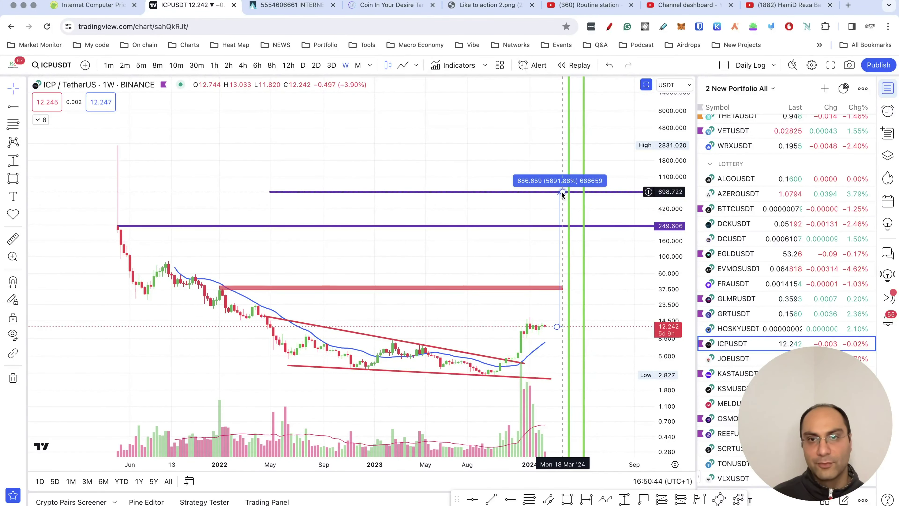
left_click_drag(562, 194, 559, 195)
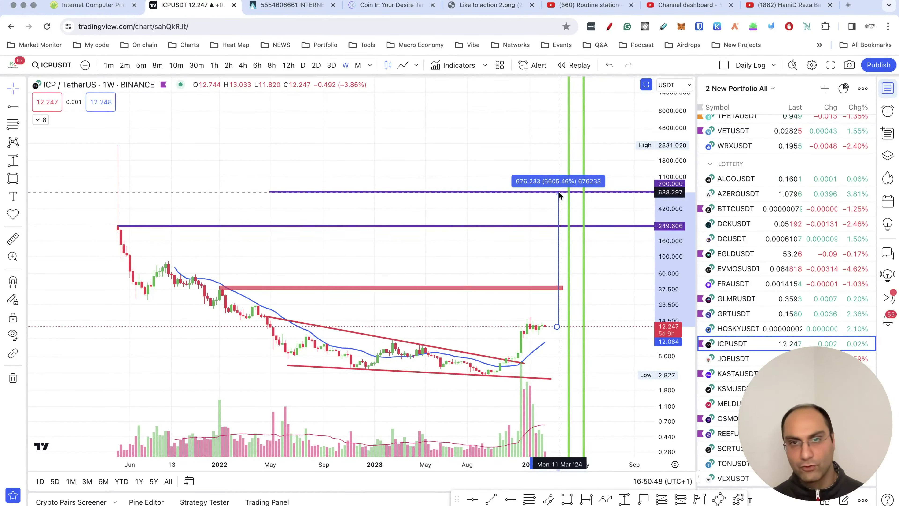
left_click_drag(559, 195, 561, 194)
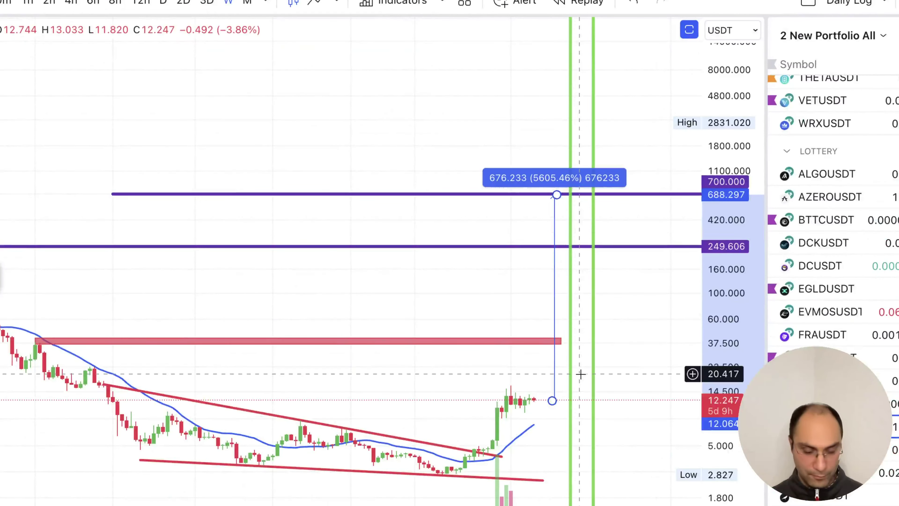
mouse_move(756, 368)
left_mouse_down()
mouse_move(672, 403)
mouse_move(747, 411)
left_mouse_up()
mouse_move(651, 181)
left_mouse_down()
mouse_move(644, 194)
mouse_move(485, 155)
mouse_move(612, 129)
mouse_move(640, 153)
mouse_move(621, 212)
mouse_move(563, 220)
mouse_move(527, 209)
left_mouse_up()
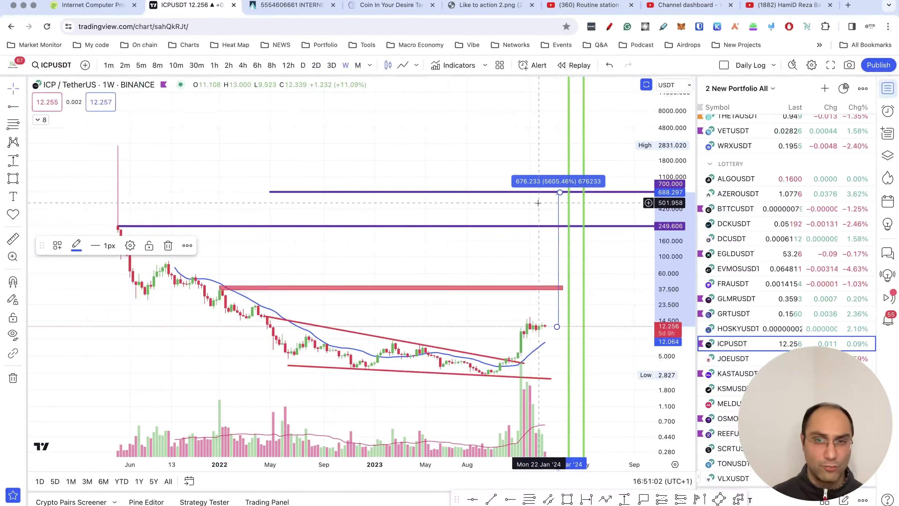
Duplicate the CoinTrader ICP market cap tab and search the symbol 'ICP' for Internet Computer
left_click(307, 11)
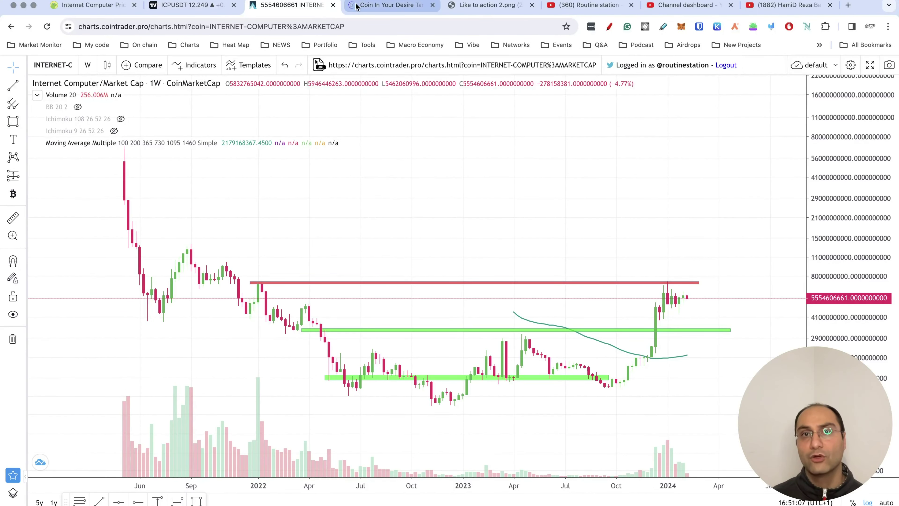
left_click(179, 13)
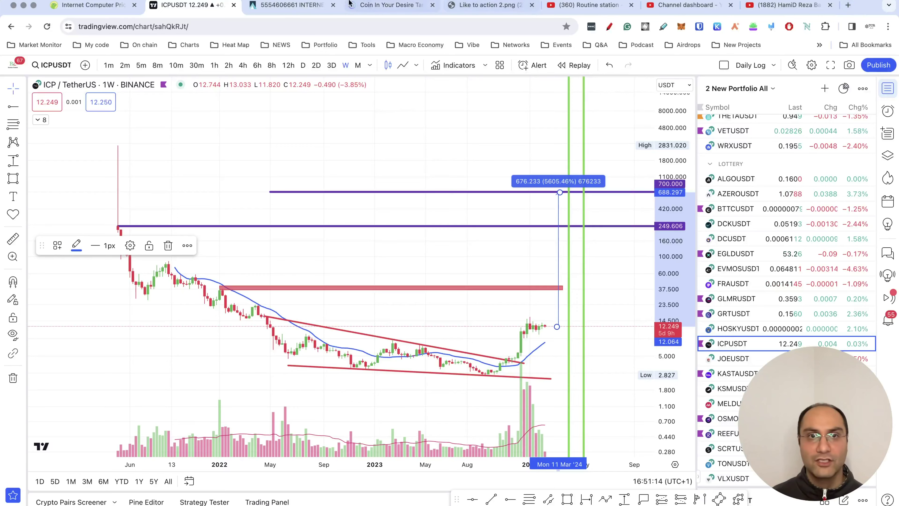
left_click(283, 5)
right_click(305, 5)
left_click(322, 71)
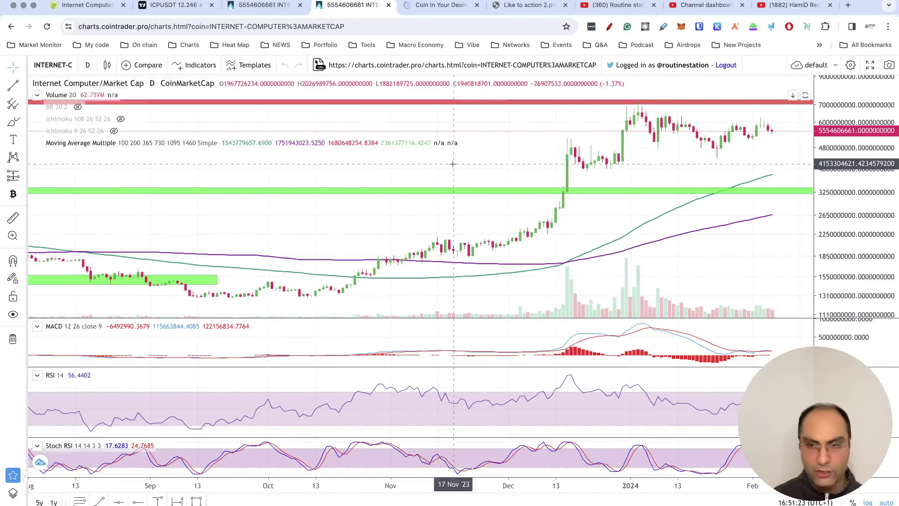
type("ICP")
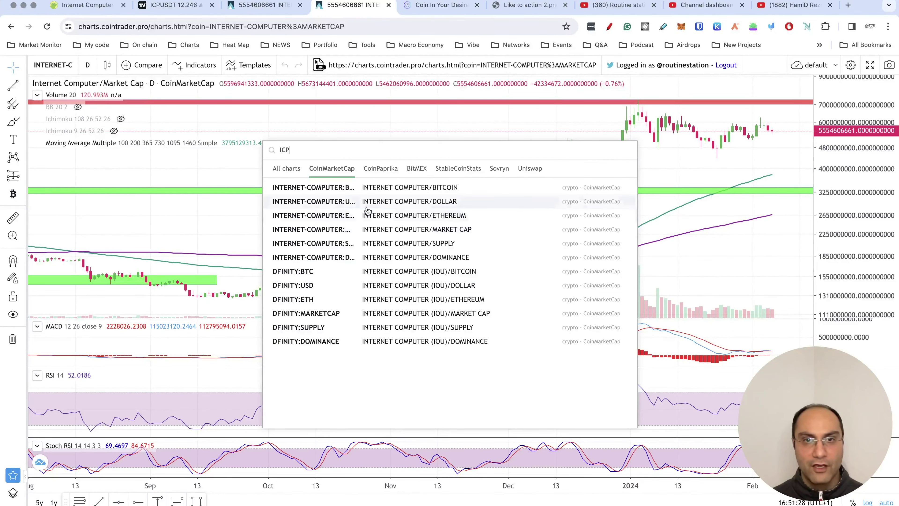
Show the Internet Computer supply chart in weekly candles, rescaled and enlarged to recent weeks
left_click(294, 250)
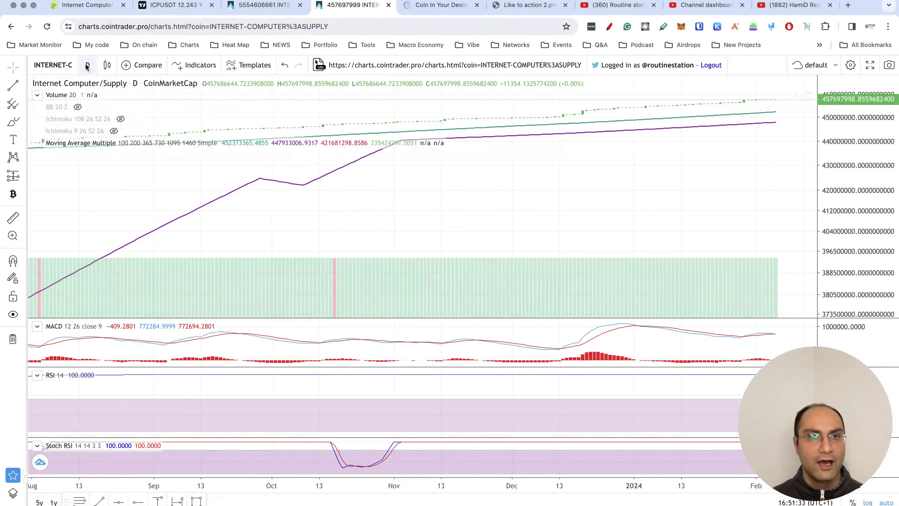
left_click(86, 66)
left_click(91, 284)
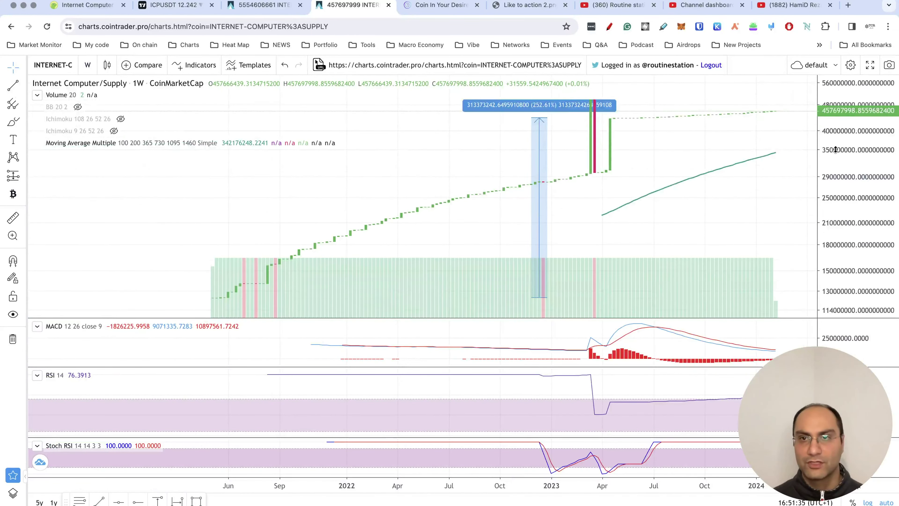
left_click_drag(835, 150, 837, 185)
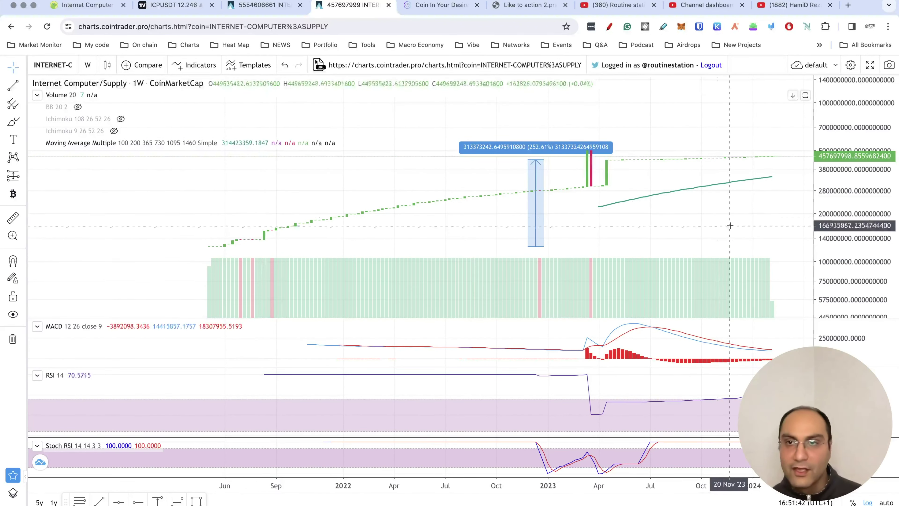
double_click(764, 214)
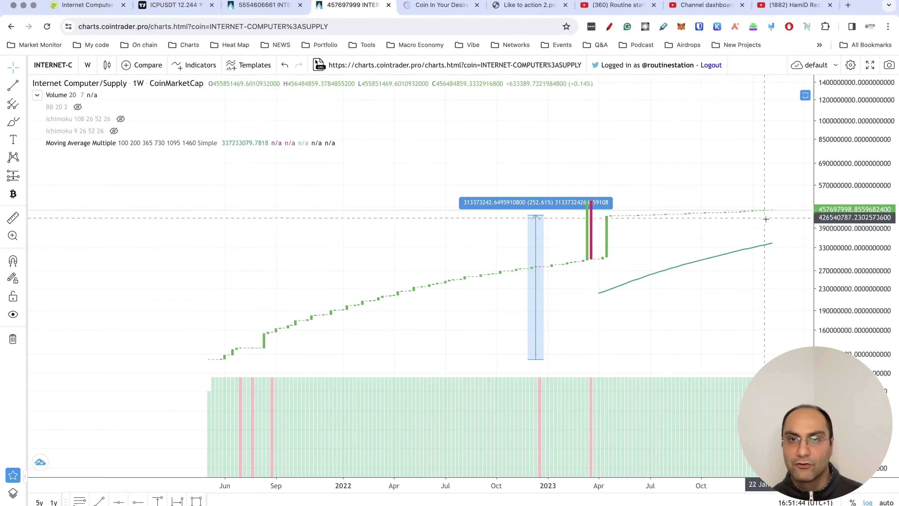
mouse_move(727, 306)
left_mouse_down()
mouse_move(643, 242)
mouse_move(680, 293)
left_mouse_up()
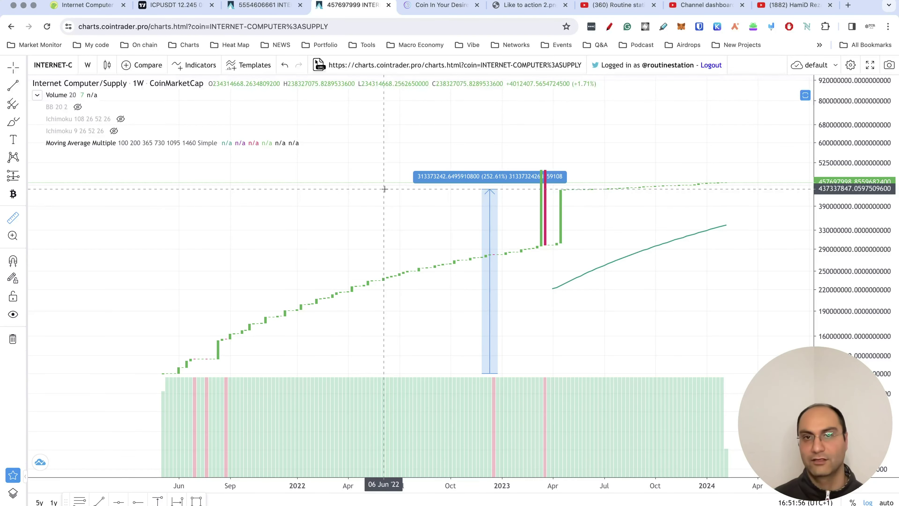
Extend the supply measurement to current supply, about 267% growth, and go to the Cryptopective targets page
left_click(385, 189)
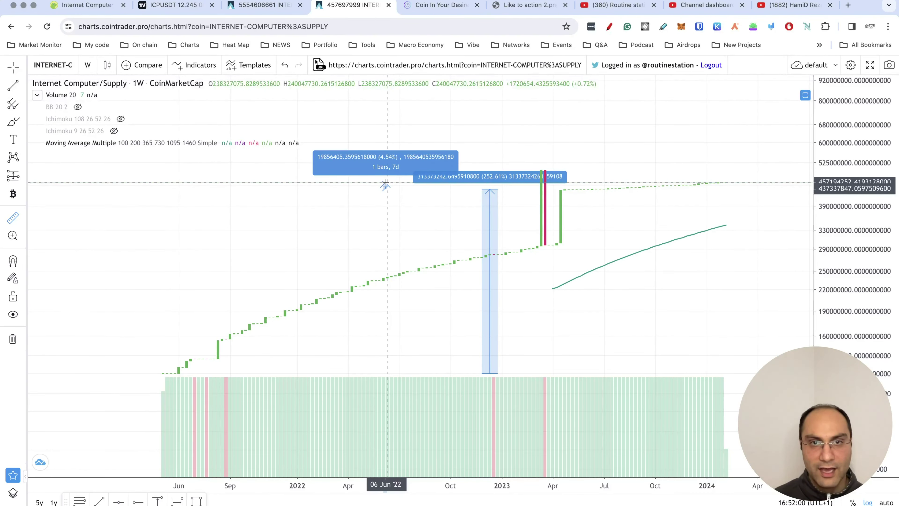
left_click(385, 184)
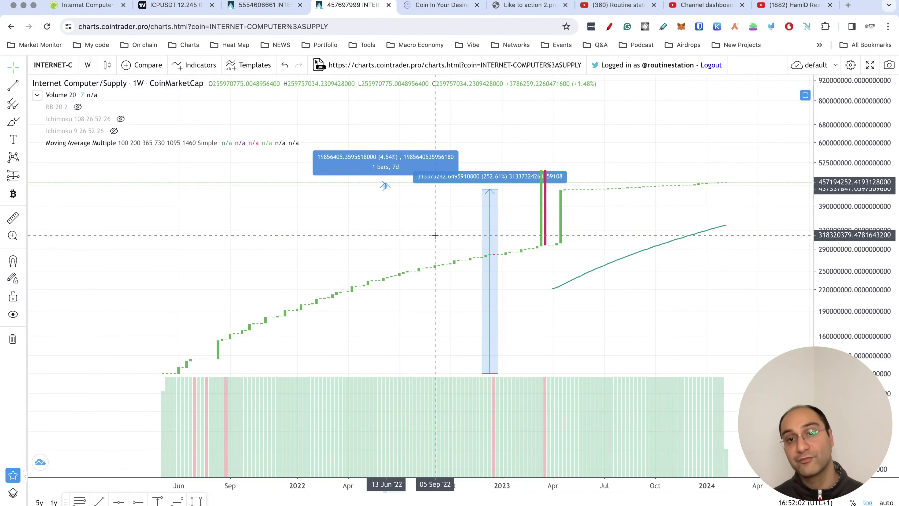
left_click(662, 258)
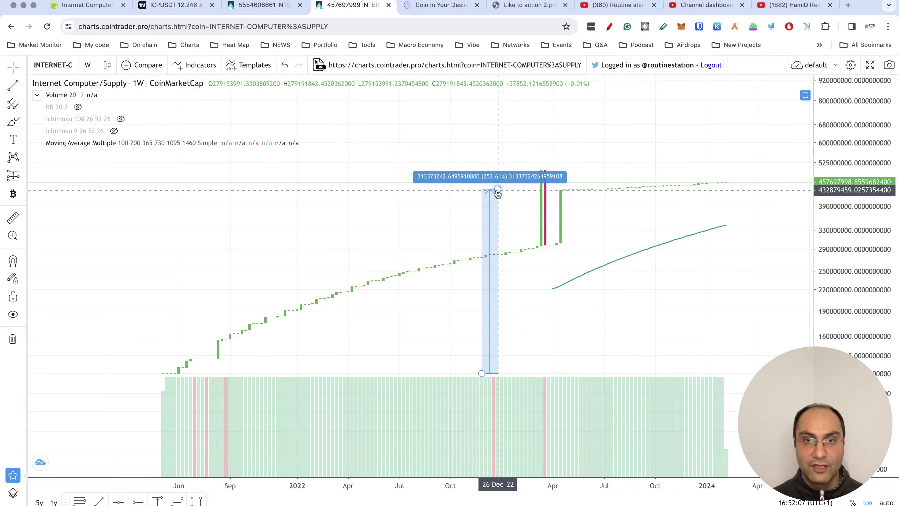
left_click_drag(497, 190, 499, 183)
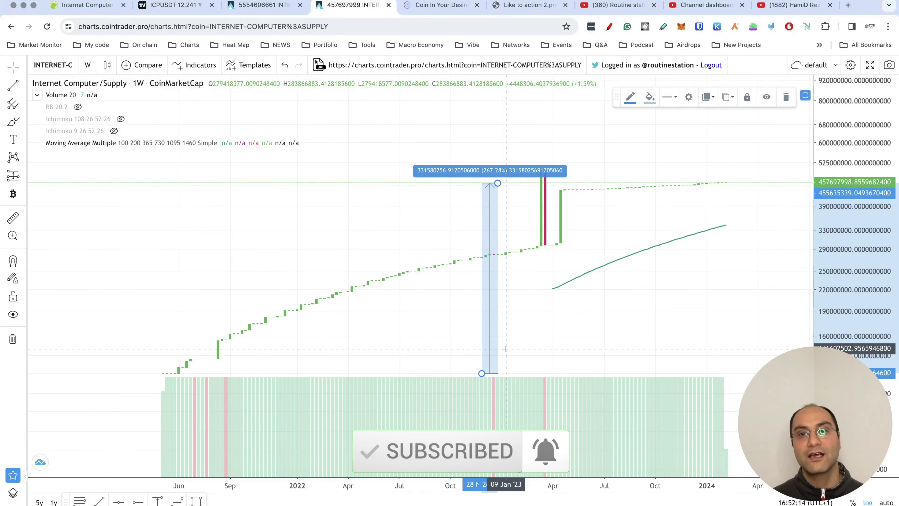
left_click_drag(509, 331, 558, 264)
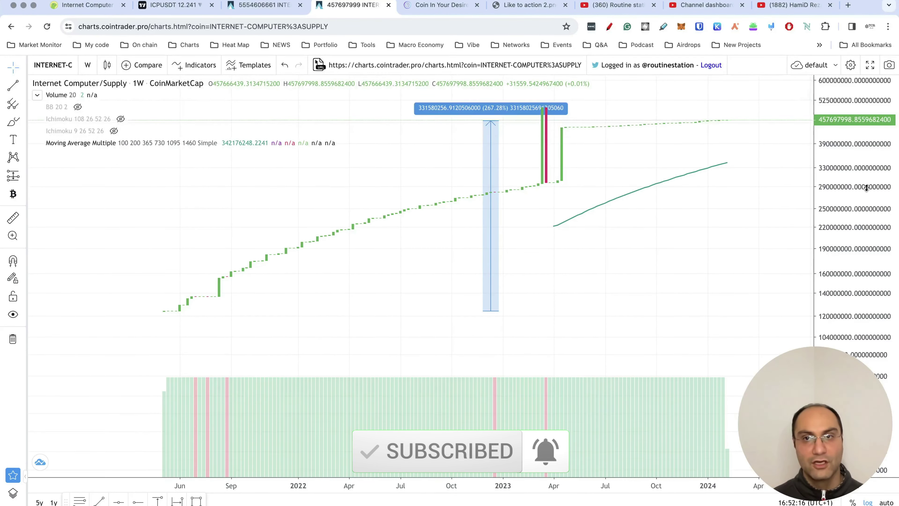
left_click_drag(866, 188, 867, 229)
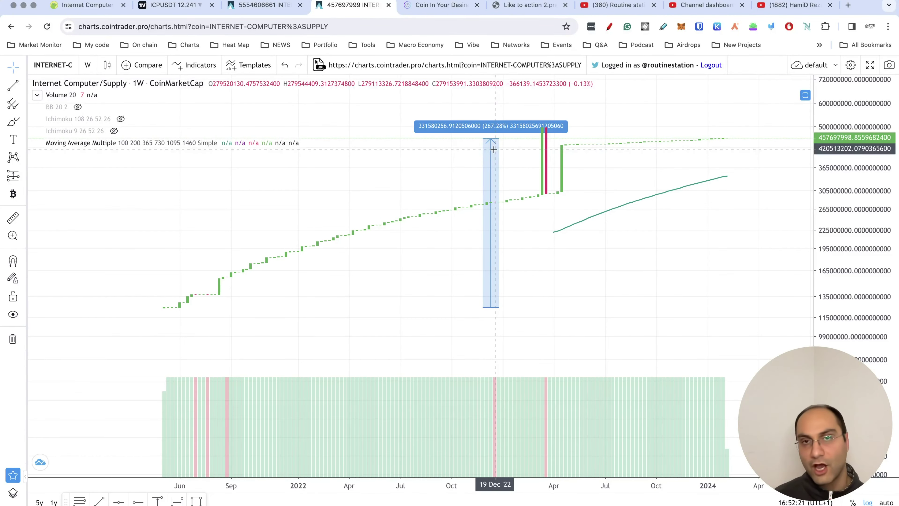
left_click(439, 5)
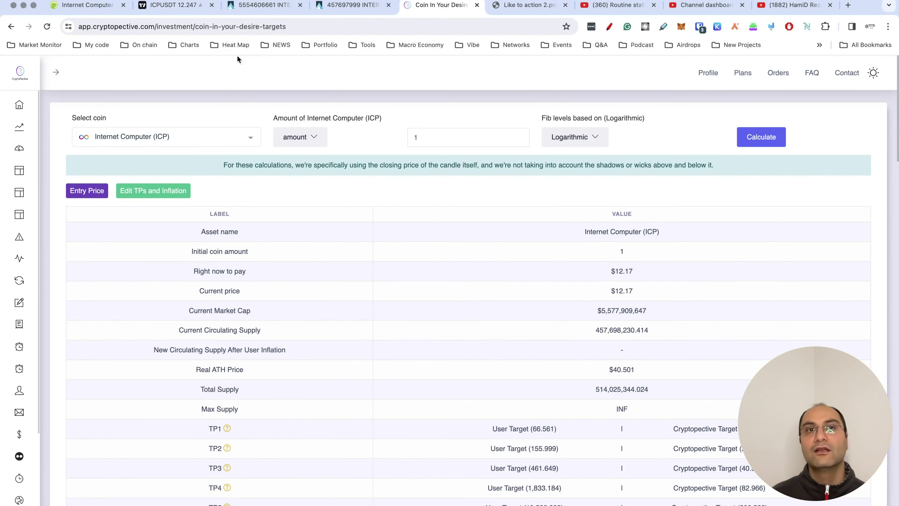
left_click(190, 13)
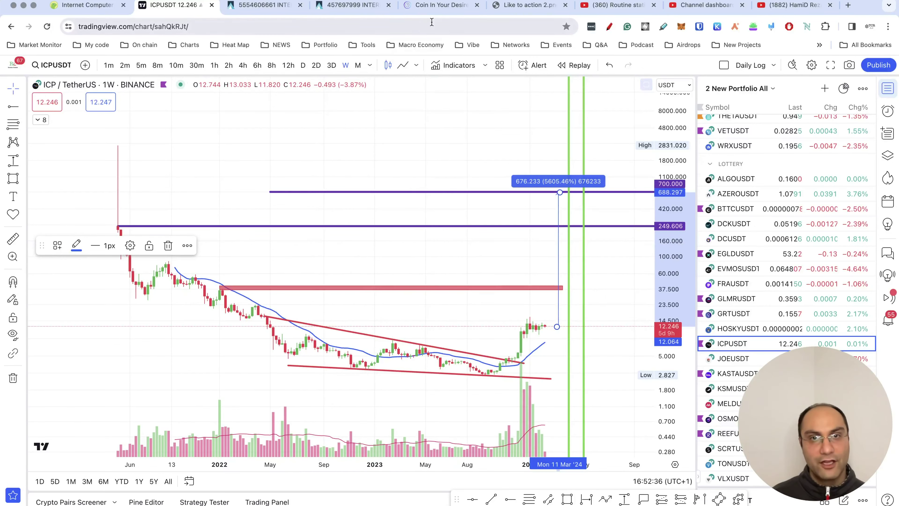
left_click(441, 5)
scroll(605, 269, "down", 3)
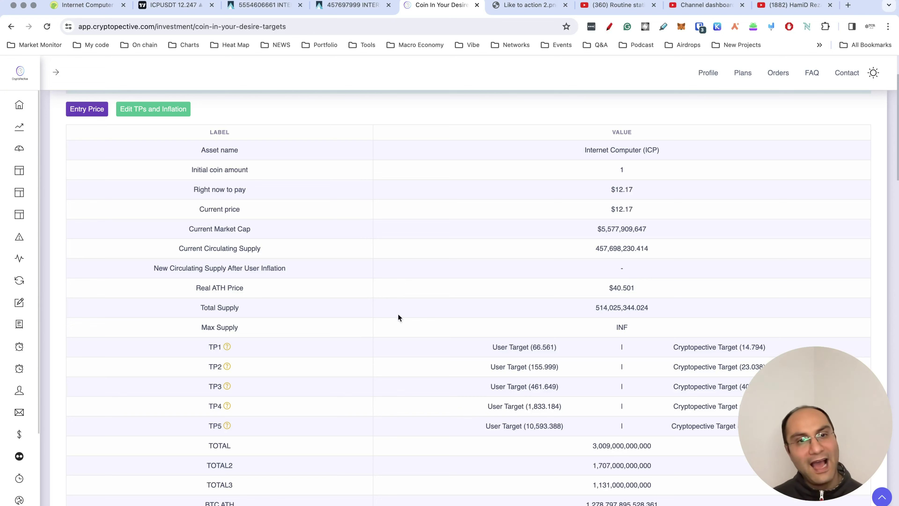
left_click_drag(217, 288, 246, 291)
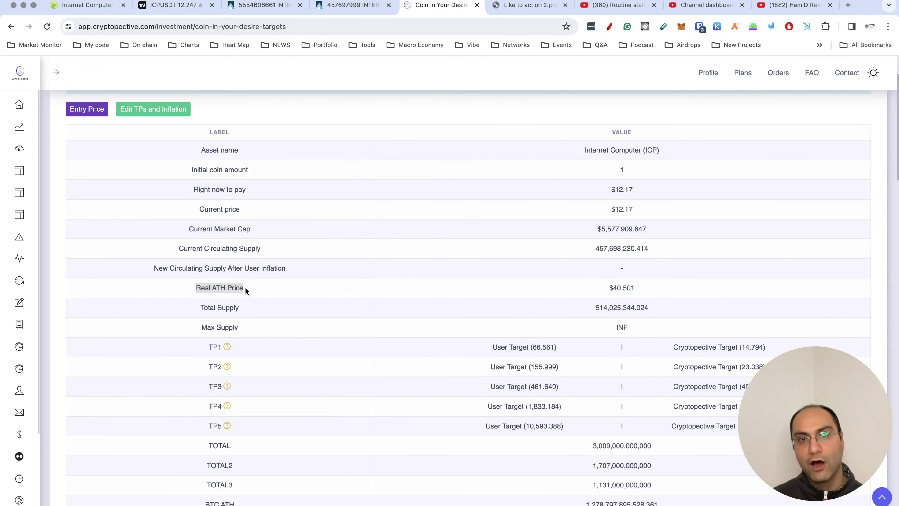
left_click_drag(616, 287, 638, 289)
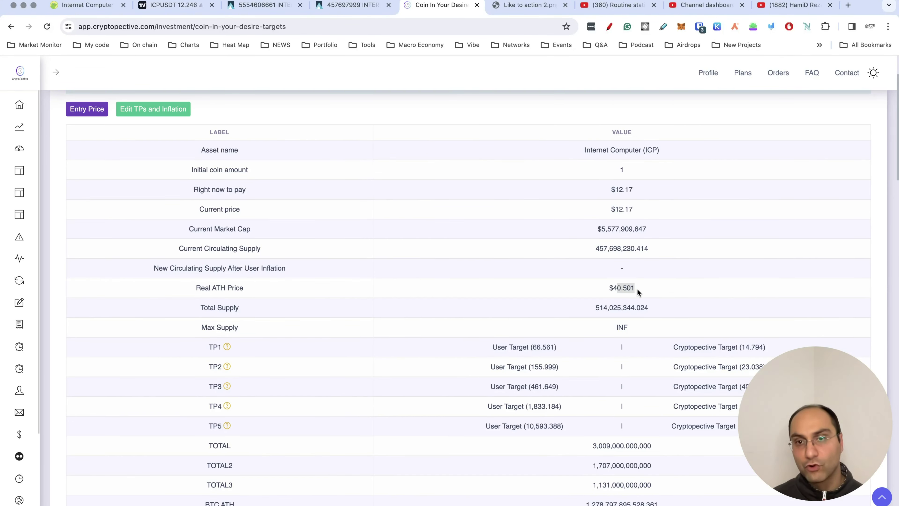
Lower the ICPUSDT measurement top to the red resistance zone near 39.56, about 228% gain
left_click(177, 5)
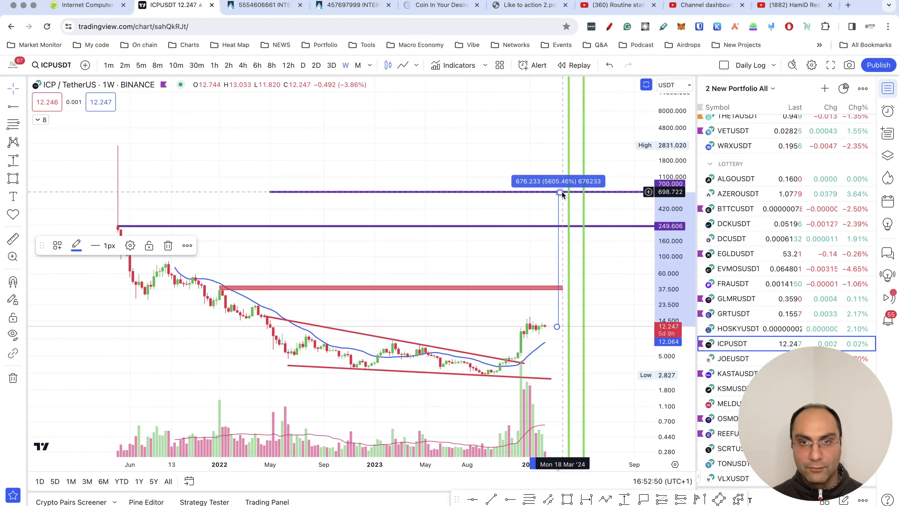
left_click_drag(563, 193, 565, 289)
left_click(425, 290)
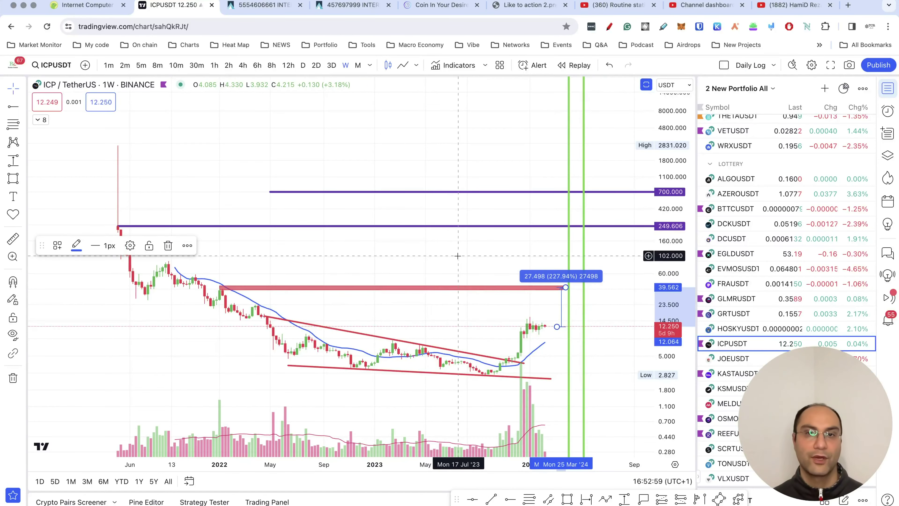
left_click_drag(457, 255, 431, 209)
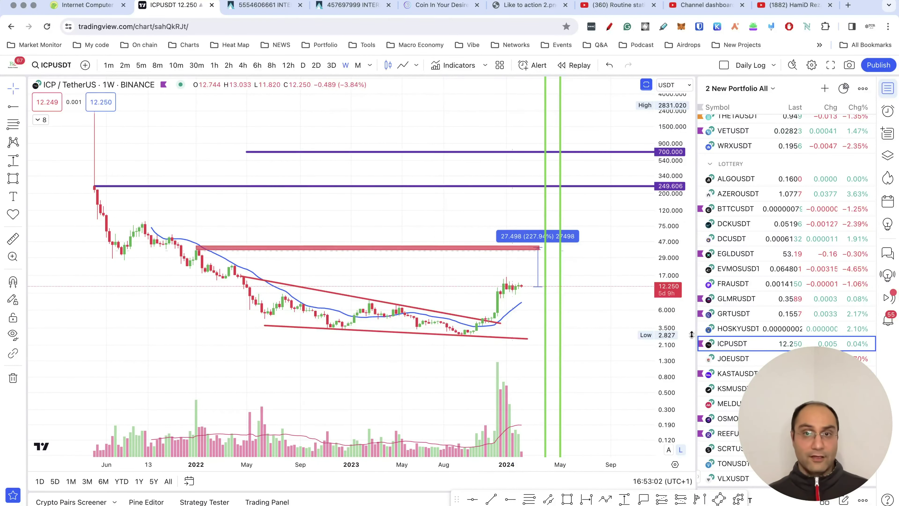
left_click_drag(673, 294, 673, 304)
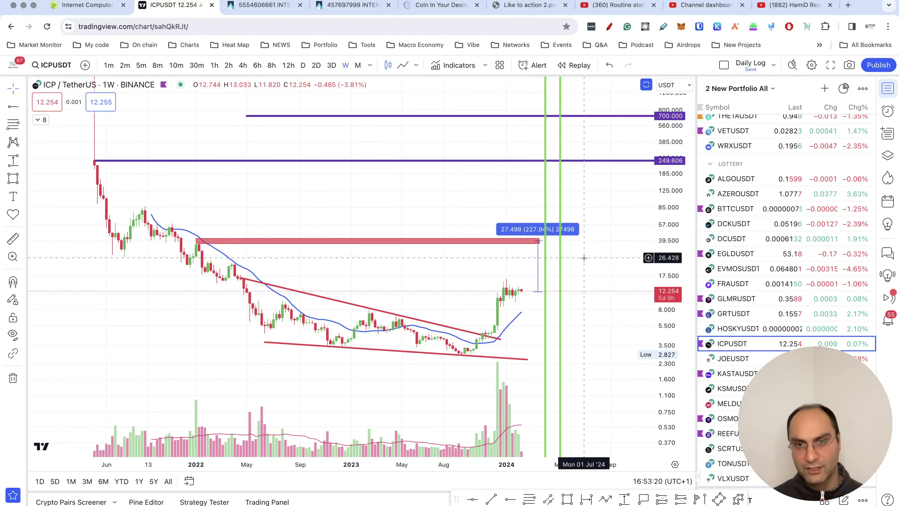
Move the measurement start to the October 2023 low and circle the lows and percentage label
left_click_drag(538, 291, 469, 354)
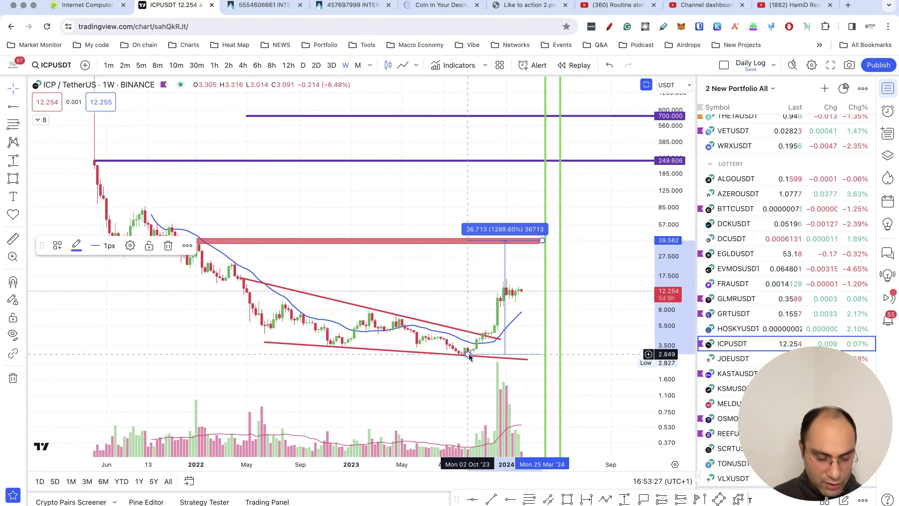
left_click_drag(418, 363, 417, 364)
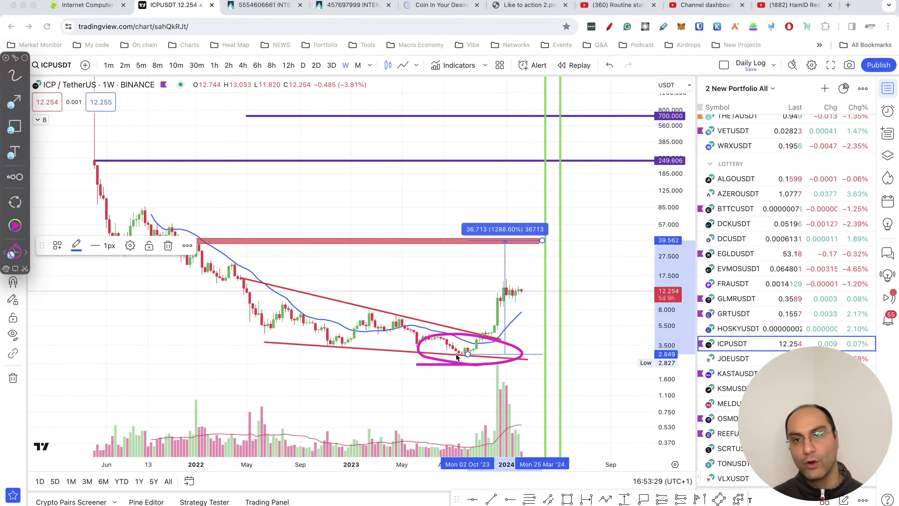
left_click_drag(521, 287, 554, 375)
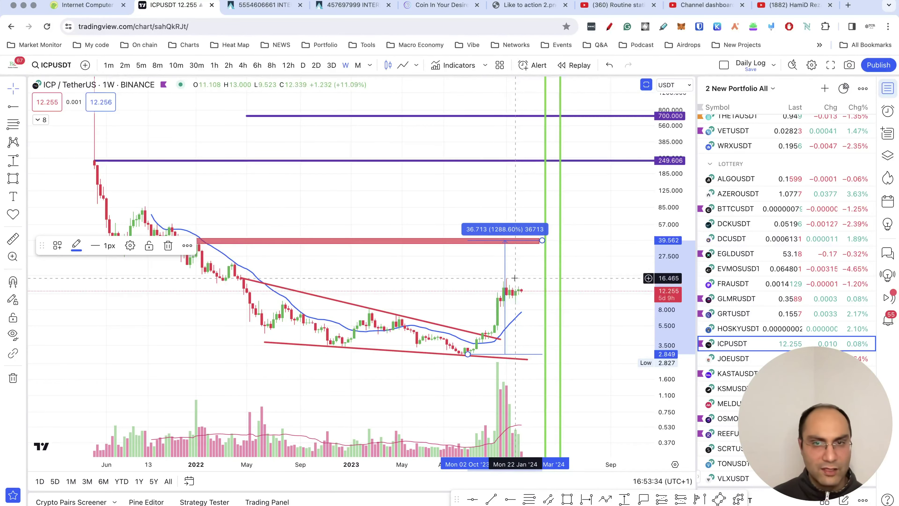
mouse_move(525, 262)
left_mouse_down()
mouse_move(521, 185)
mouse_move(437, 273)
left_mouse_up()
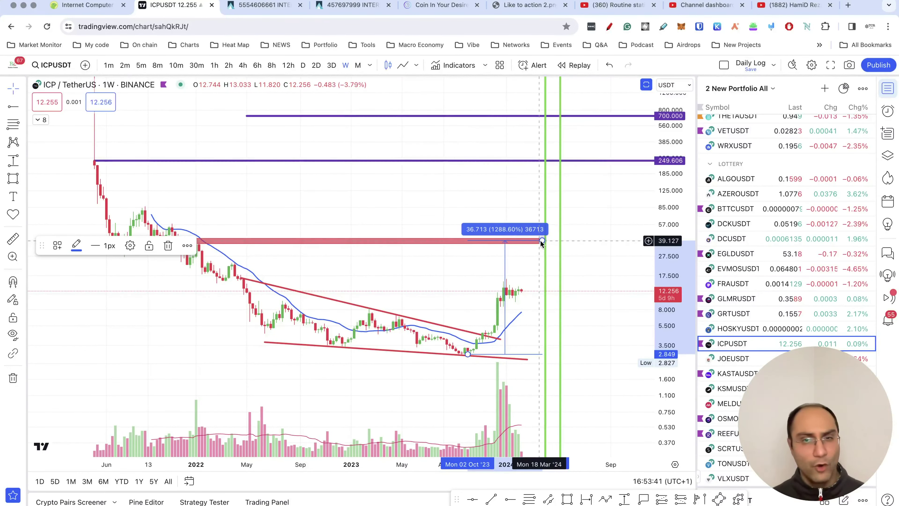
Reset the measure from the 12.197 current price to the red zone's 40.041 top, 228.29% upside
mouse_move(542, 240)
left_mouse_down()
mouse_move(551, 251)
mouse_move(557, 240)
left_mouse_up()
left_click_drag(473, 355, 531, 293)
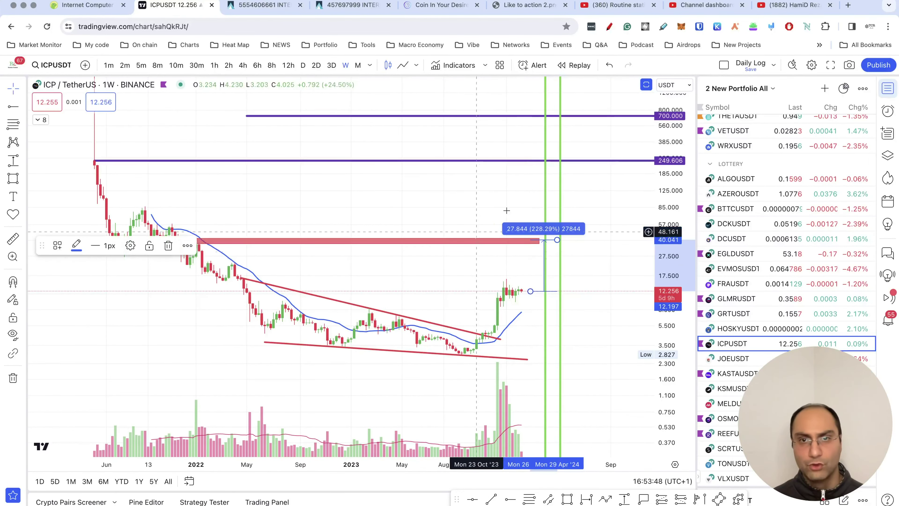
left_click_drag(669, 278, 670, 260)
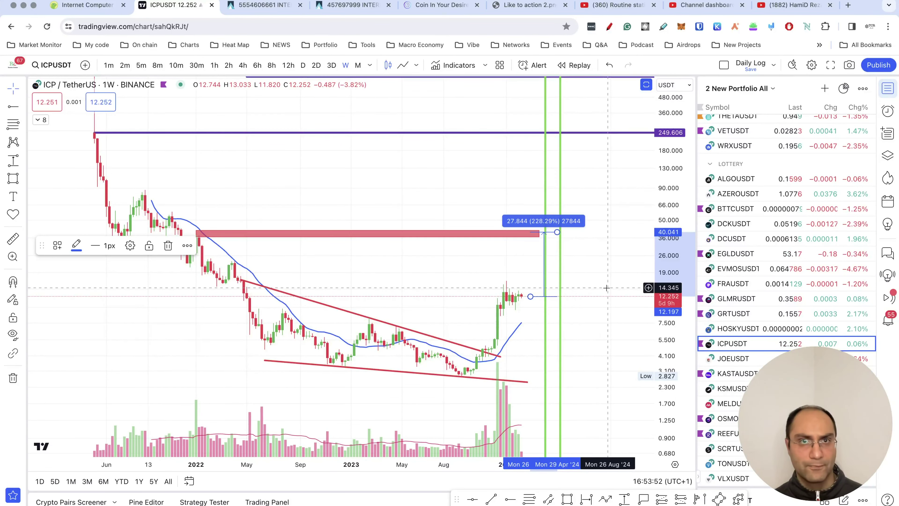
On Cryptopective, scroll to the TP1–TP5 table with Cryptopective targets from 14.794 to 206.566
left_click(442, 5)
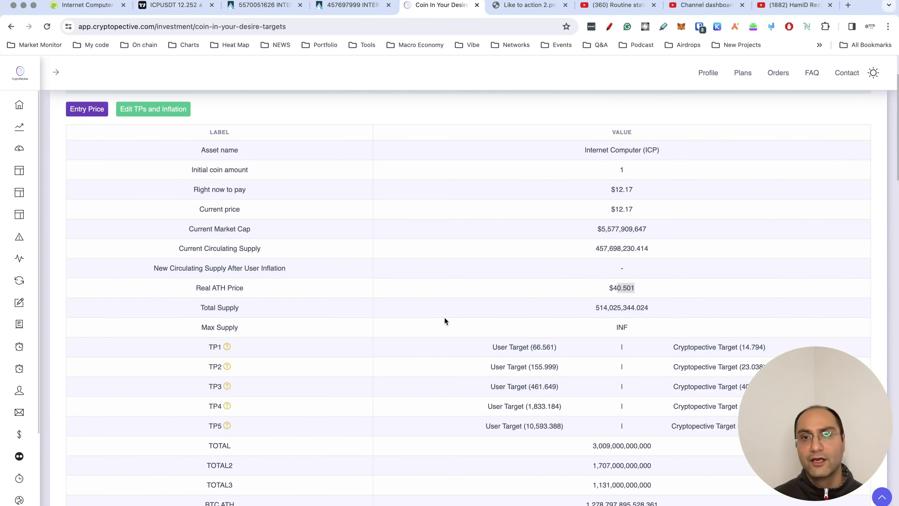
scroll(605, 327, "down", 10)
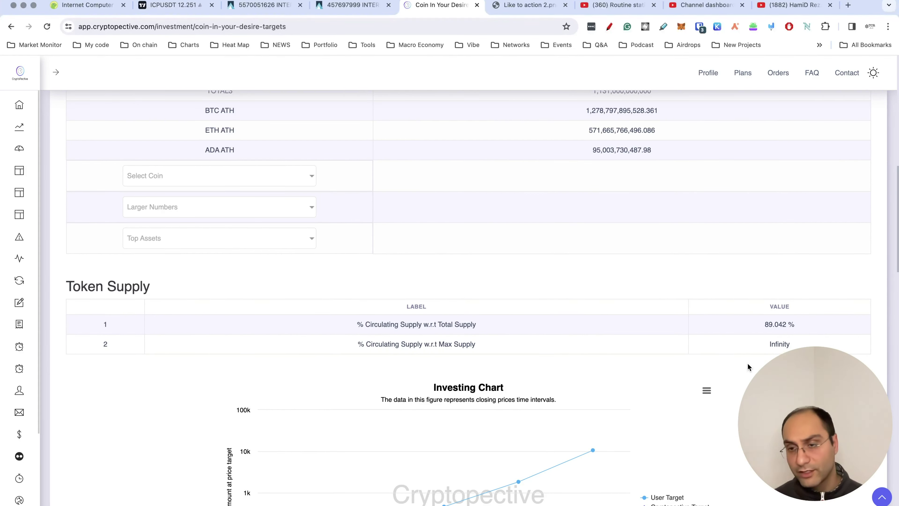
scroll(725, 346, "down", 10)
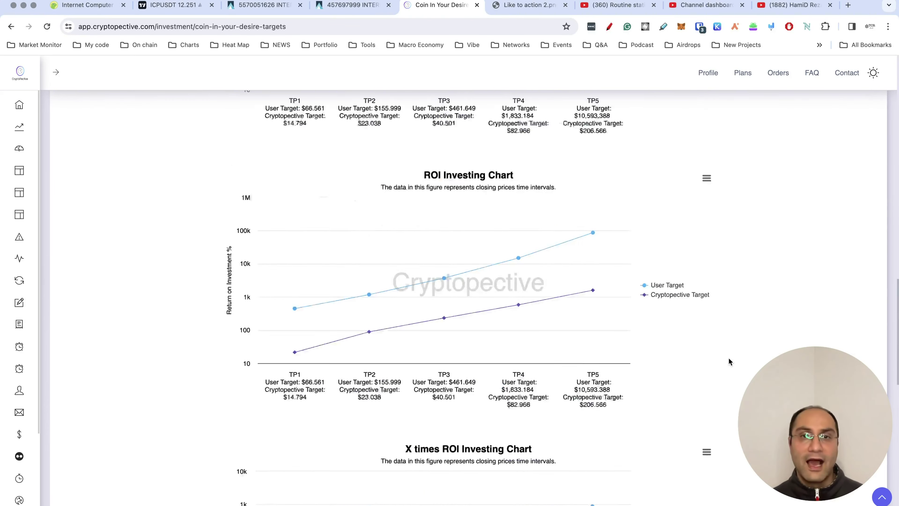
scroll(729, 357, "up", 3)
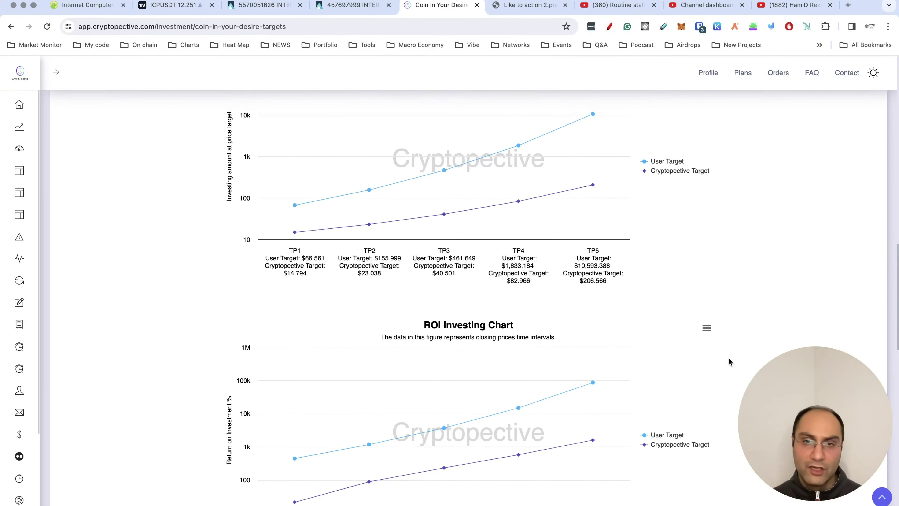
scroll(845, 332, "up", 15)
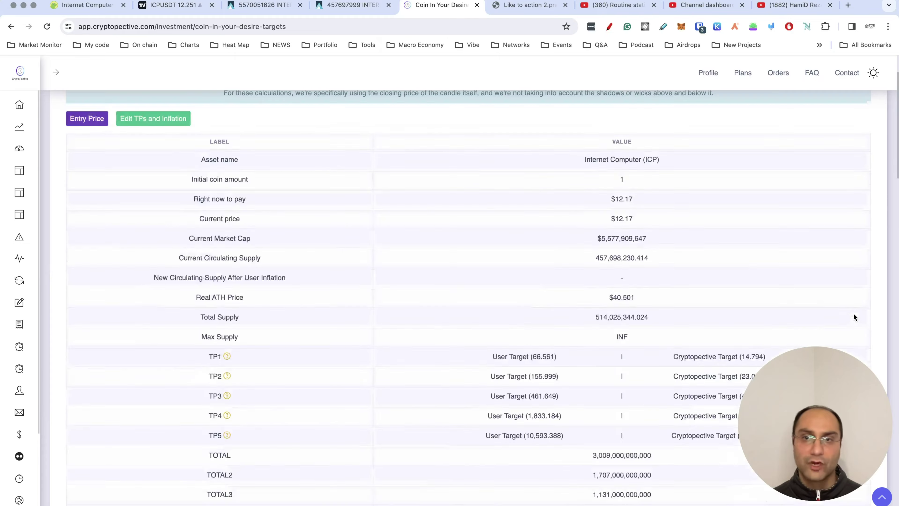
scroll(854, 313, "down", 2)
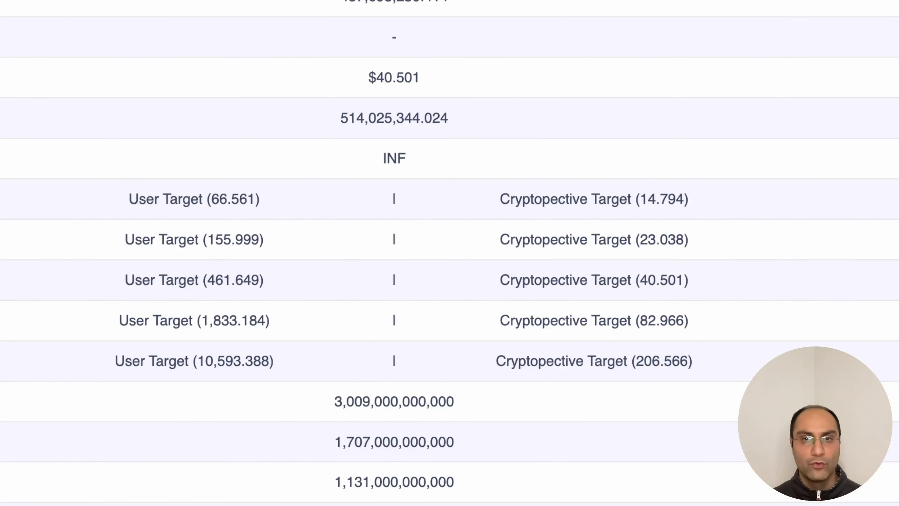
left_click_drag(777, 369, 762, 238)
left_click_drag(662, 433, 581, 437)
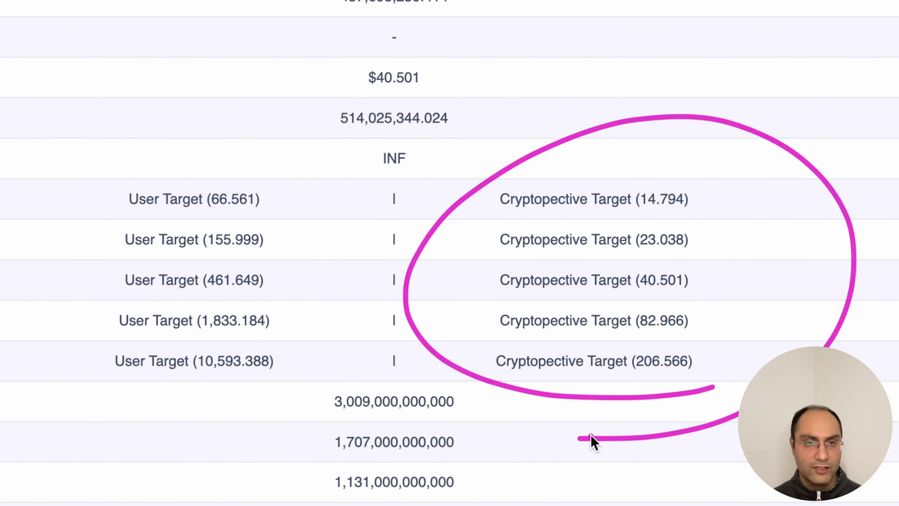
mouse_move(241, 402)
left_mouse_down()
mouse_move(278, 161)
mouse_move(533, 407)
mouse_move(518, 195)
mouse_move(373, 469)
left_mouse_up()
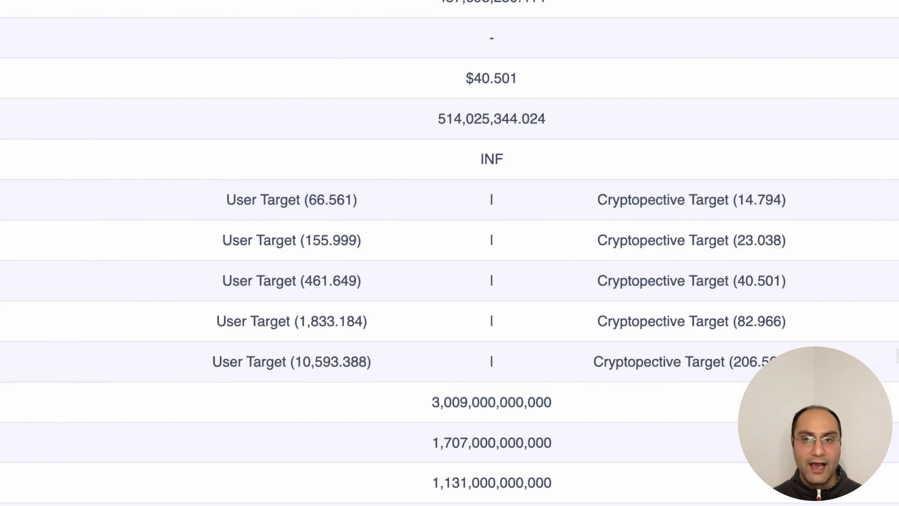
mouse_move(758, 378)
left_mouse_down()
mouse_move(563, 351)
mouse_move(828, 343)
left_mouse_up()
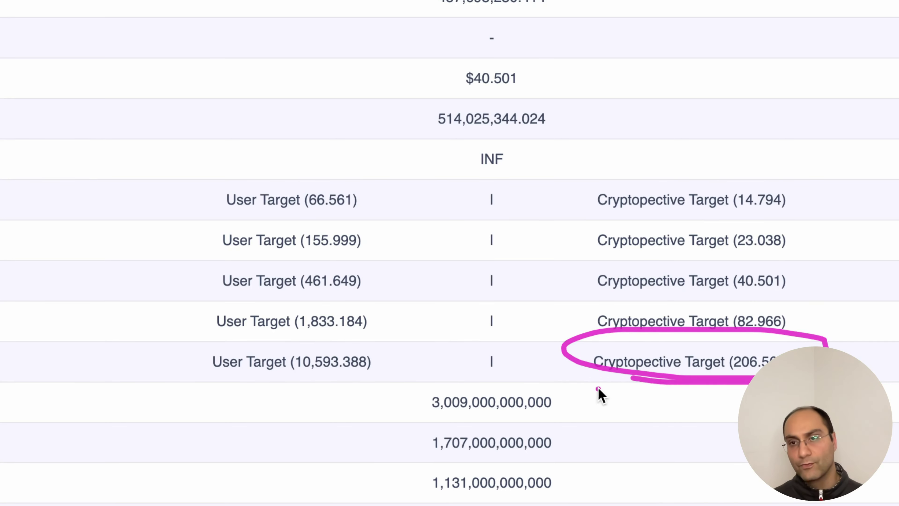
left_click_drag(597, 389, 747, 389)
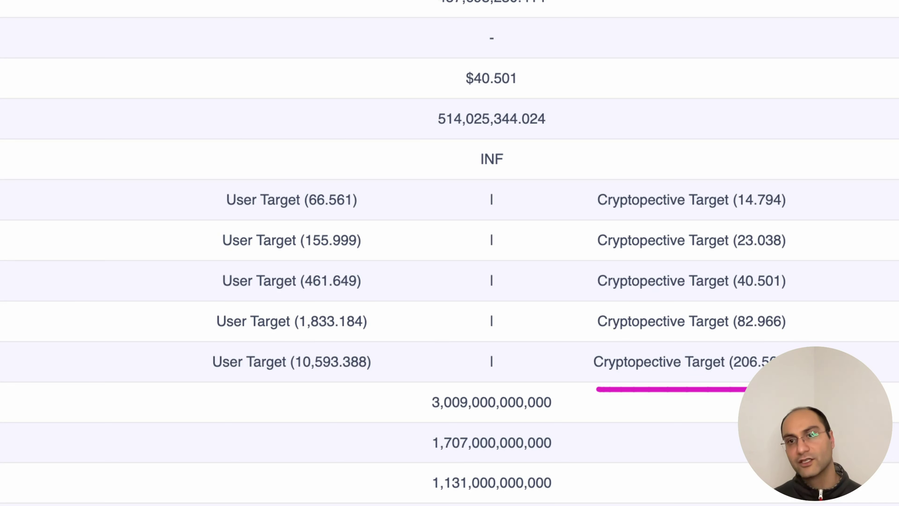
mouse_move(813, 344)
left_mouse_down()
mouse_move(572, 350)
mouse_move(661, 393)
left_mouse_up()
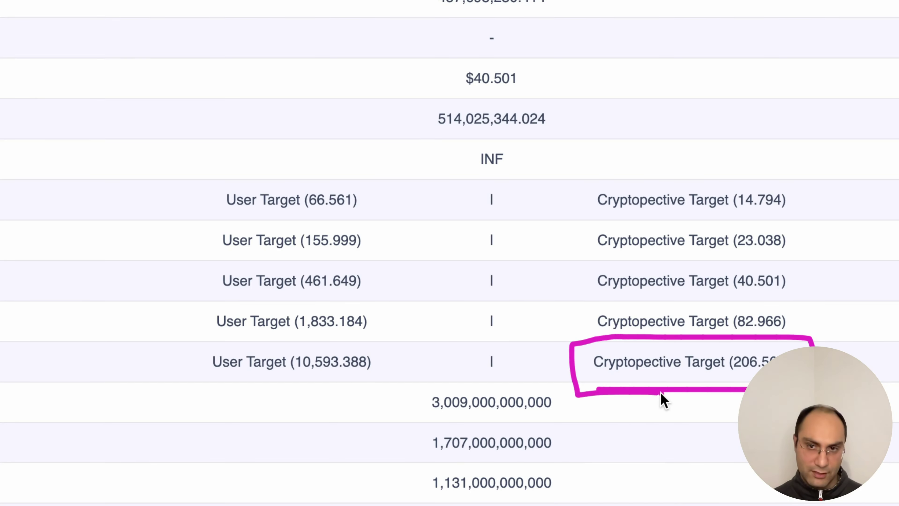
mouse_move(405, 389)
left_mouse_down()
mouse_move(206, 388)
mouse_move(210, 341)
mouse_move(376, 336)
left_mouse_up()
left_click_drag(403, 369, 307, 394)
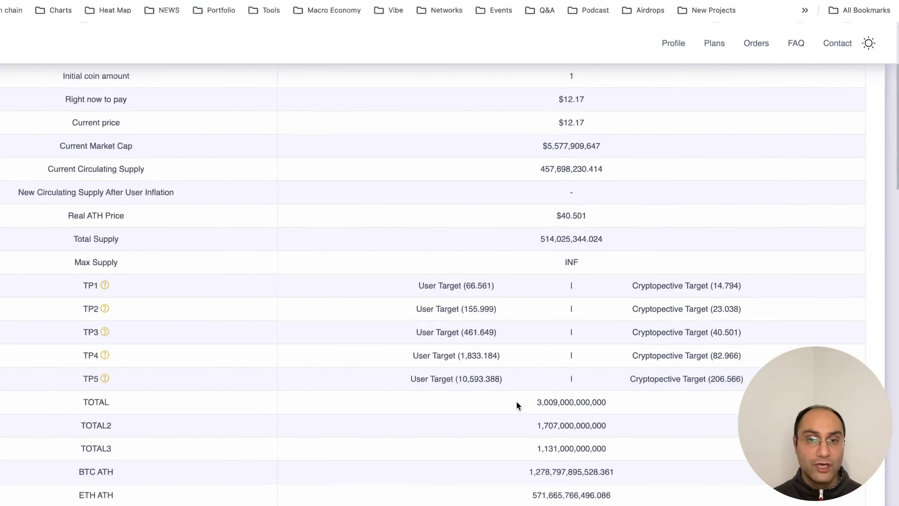
left_click_drag(527, 356, 571, 359)
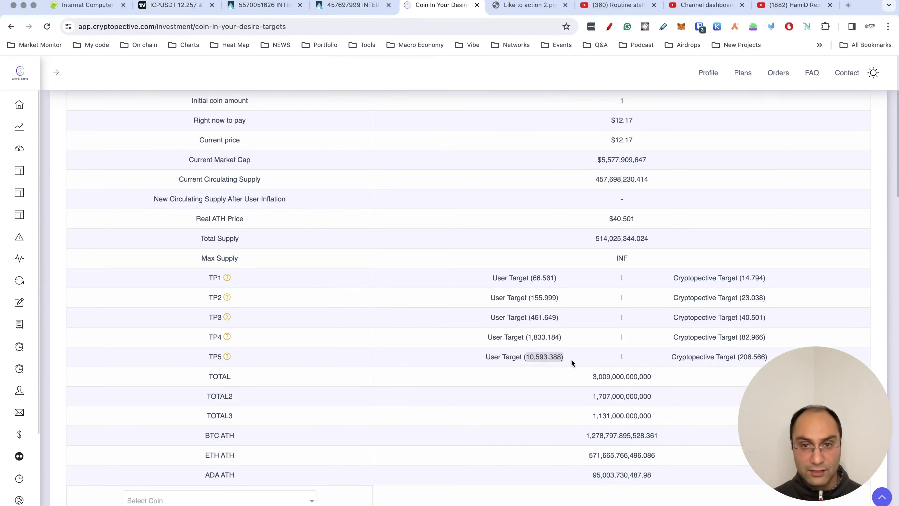
Read the Market Cap Chart tooltips, with TP5 reaching about ADA's $95B all-time-high market cap
scroll(573, 362, "down", 15)
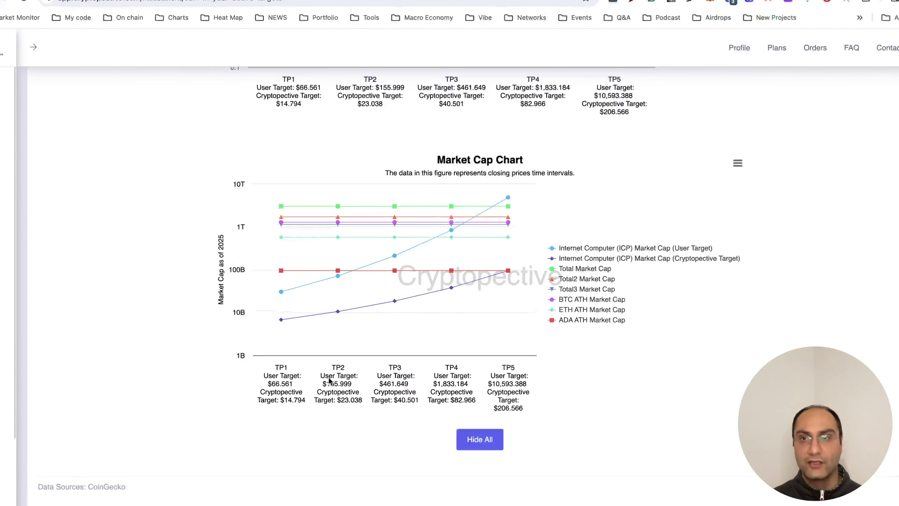
mouse_move(387, 348)
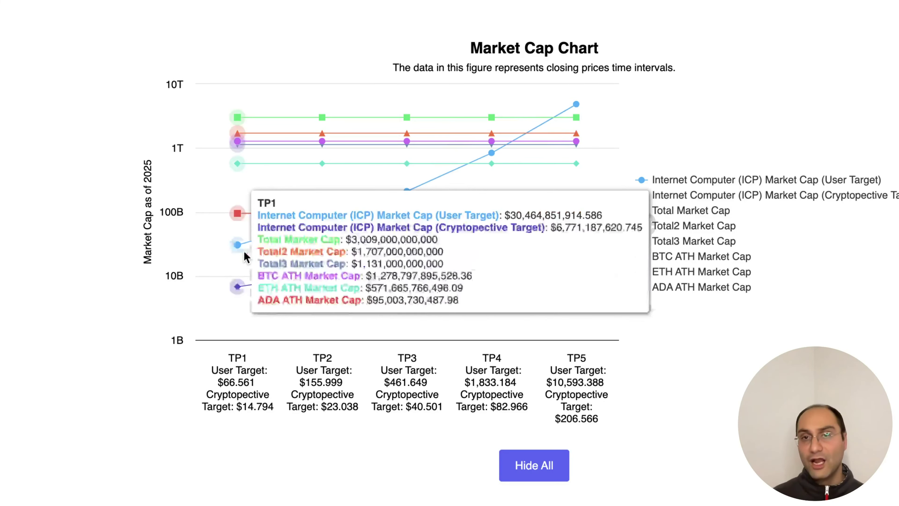
mouse_move(577, 111)
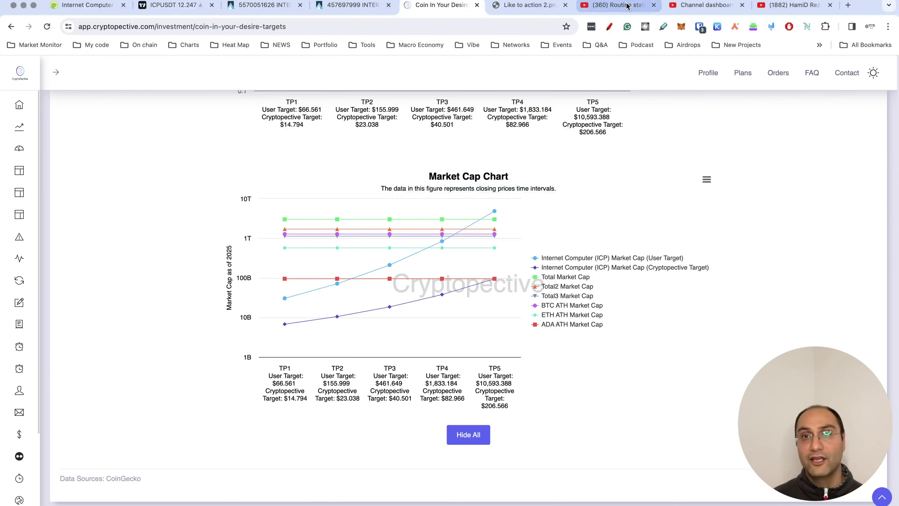
Cycle through the Routine station videos, ICP supply chart and like image, then return to Cryptopective targets
left_click(618, 5)
scroll(243, 366, "down", 3)
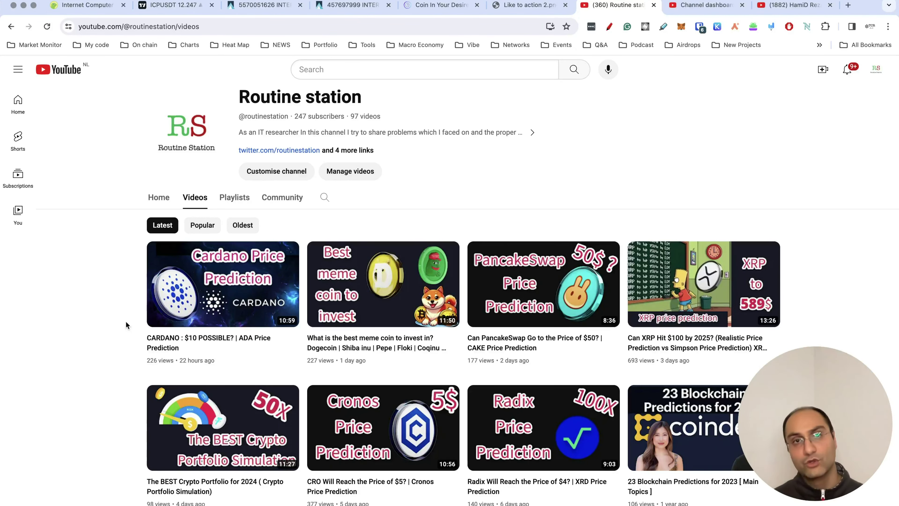
left_click(351, 9)
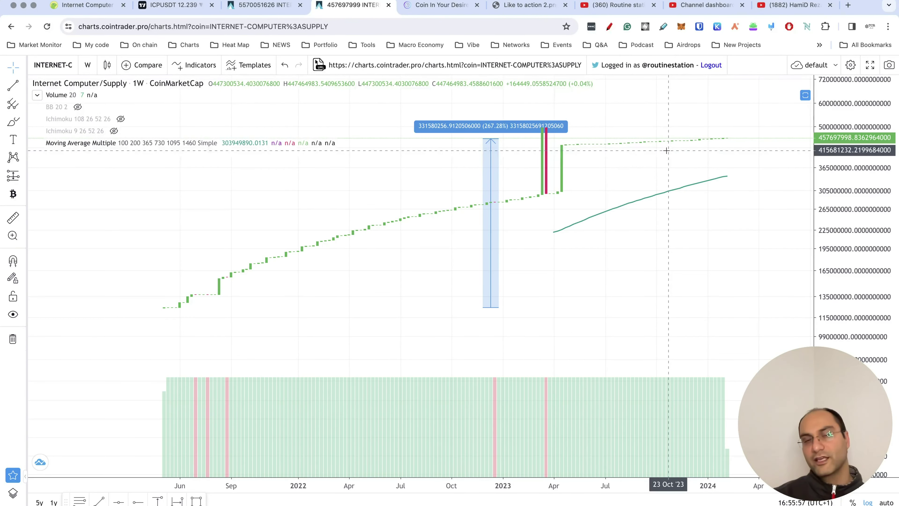
left_click(531, 12)
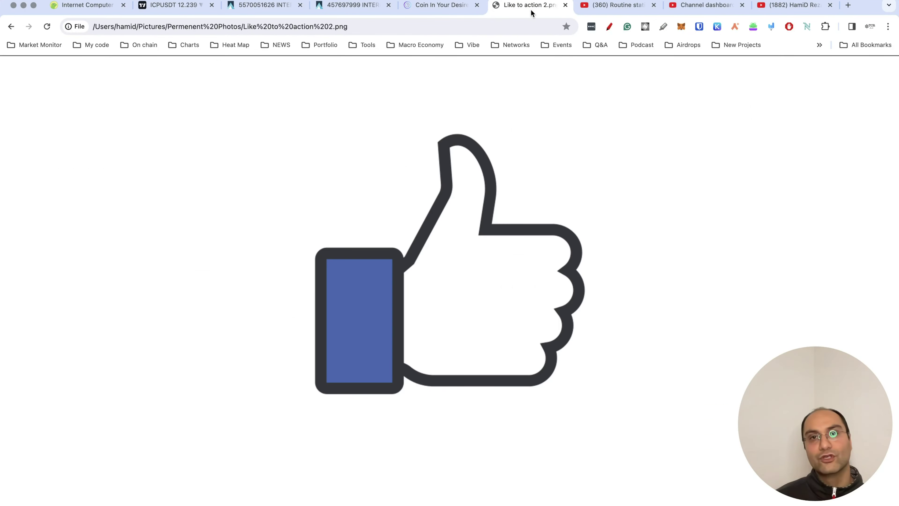
left_click(446, 8)
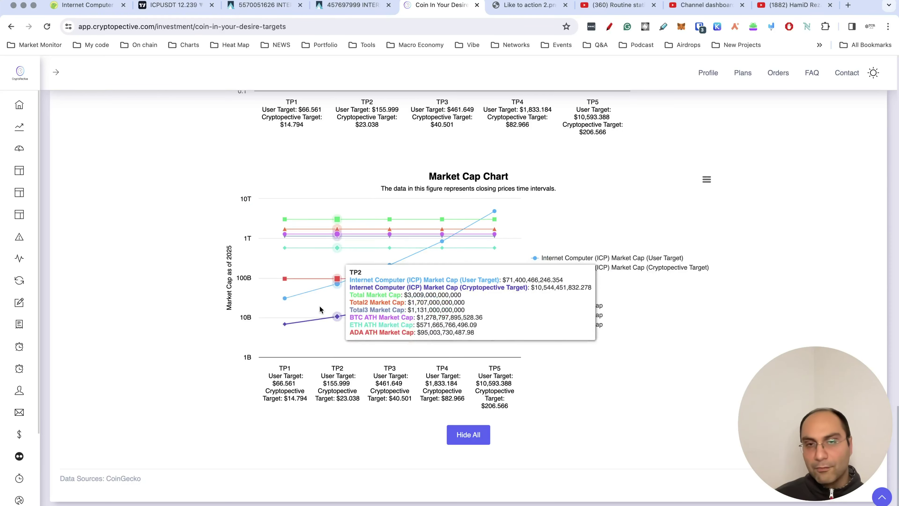
Measure ICP's upside from the current price to the 249.606 line, about 1944%, then return to YouTube
left_click(174, 5)
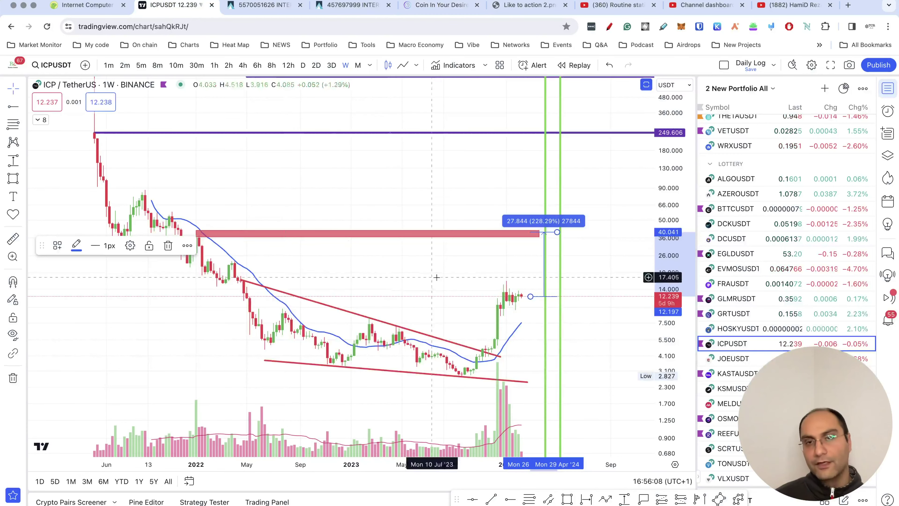
left_click_drag(468, 197, 452, 221)
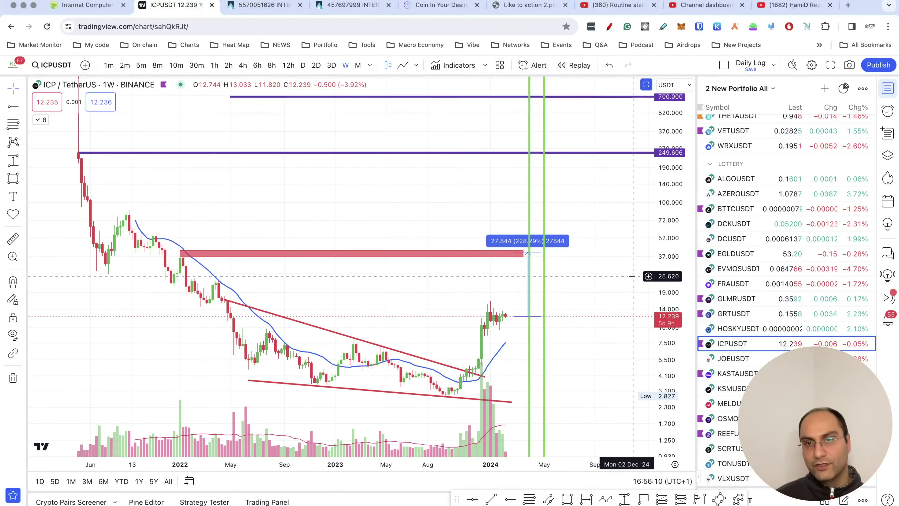
left_click(515, 310, "shift")
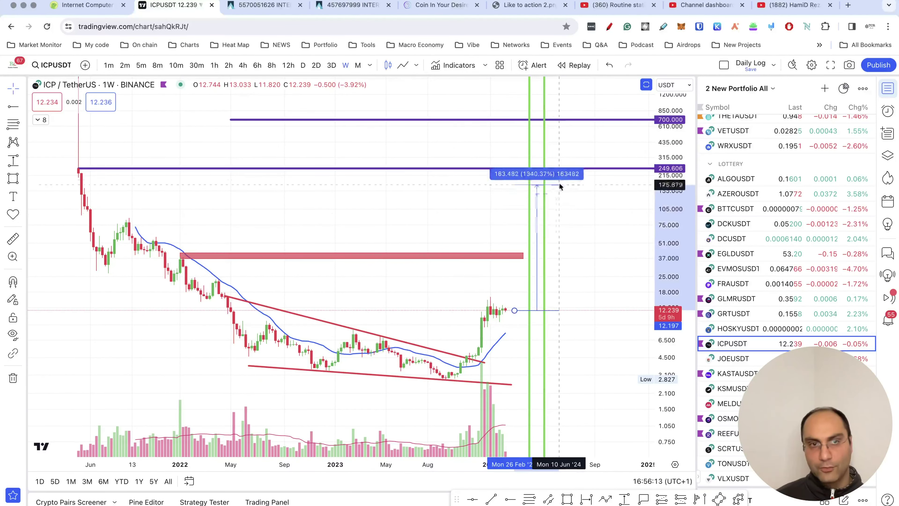
left_click(557, 169)
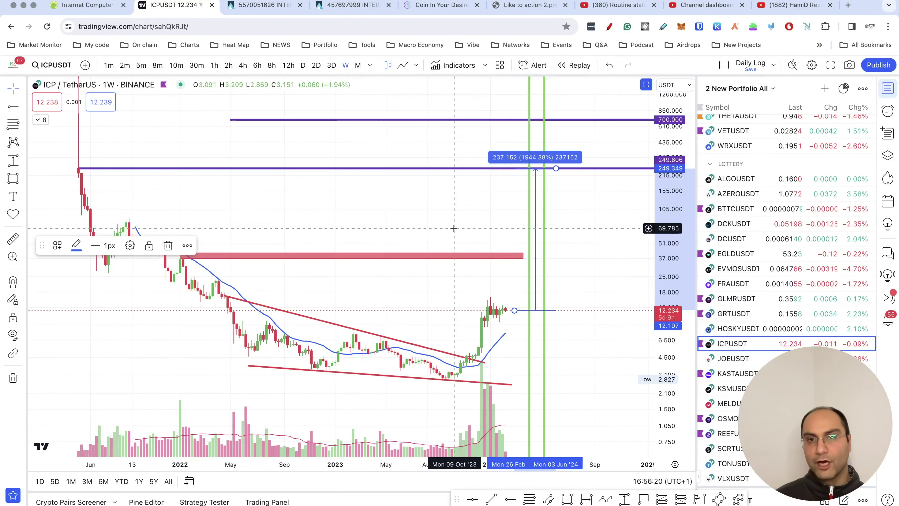
left_click_drag(456, 227, 473, 213)
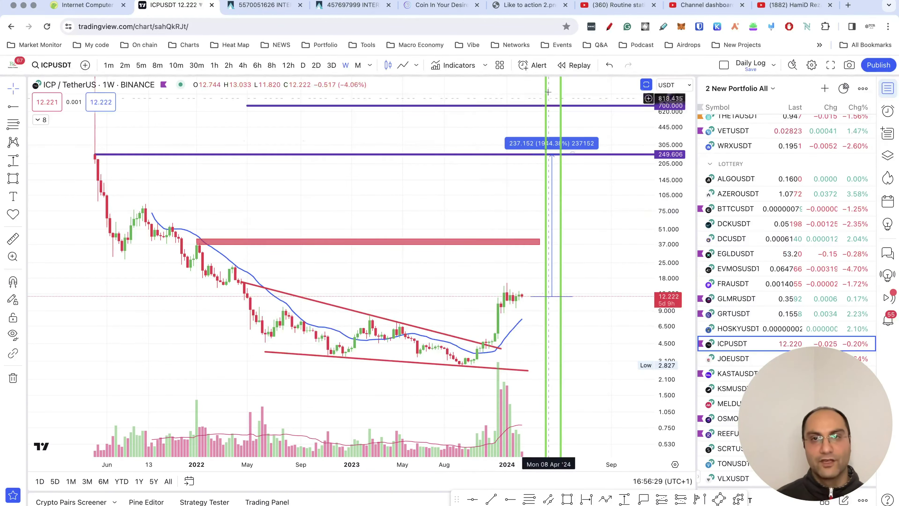
left_click(618, 5)
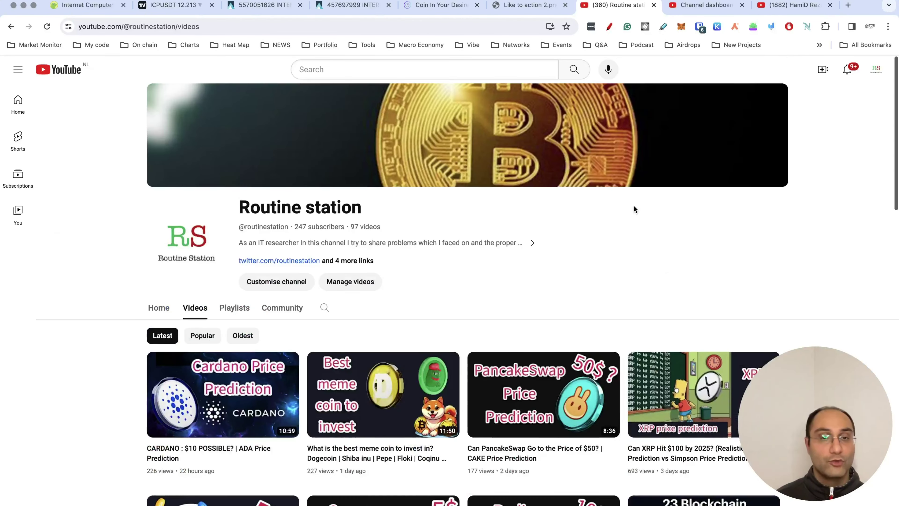